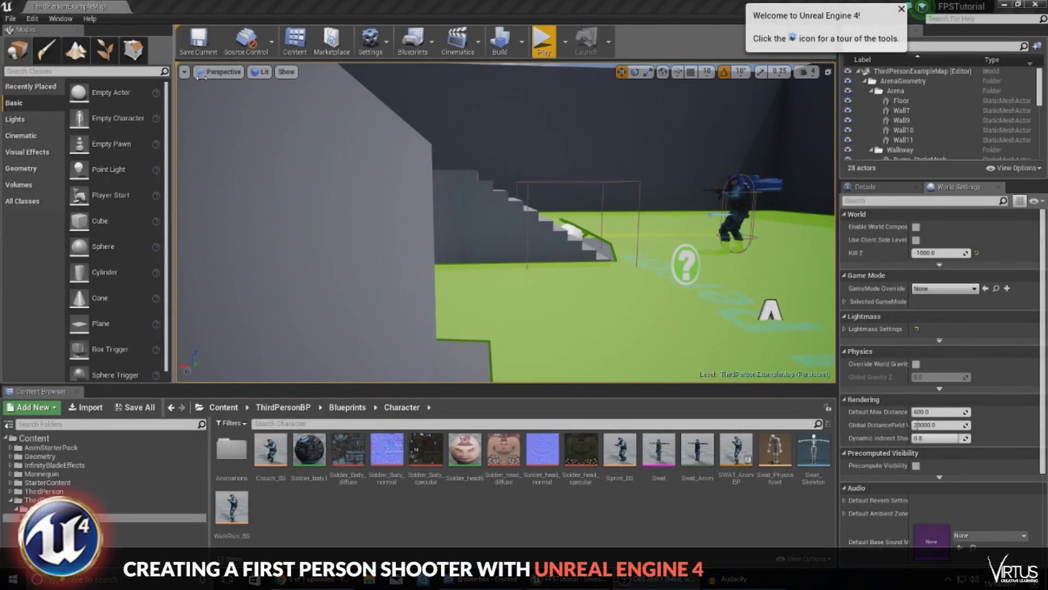
# - Play-test the level in the editor by walking, sprinting and jumping around the arena, and stop the session
pyautogui.click(542, 43)
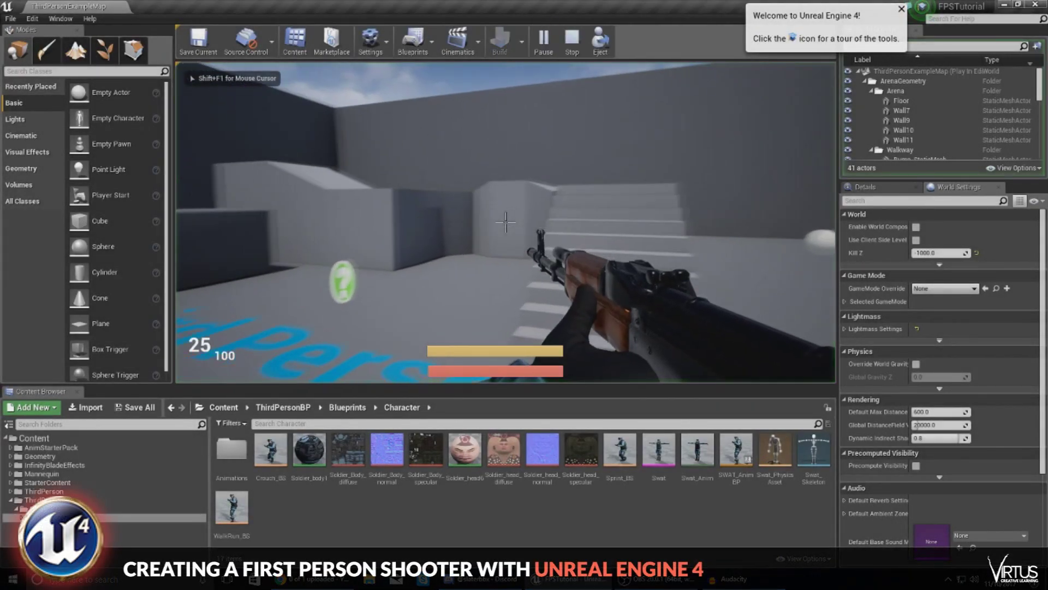
pyautogui.press('w')
pyautogui.press('s')
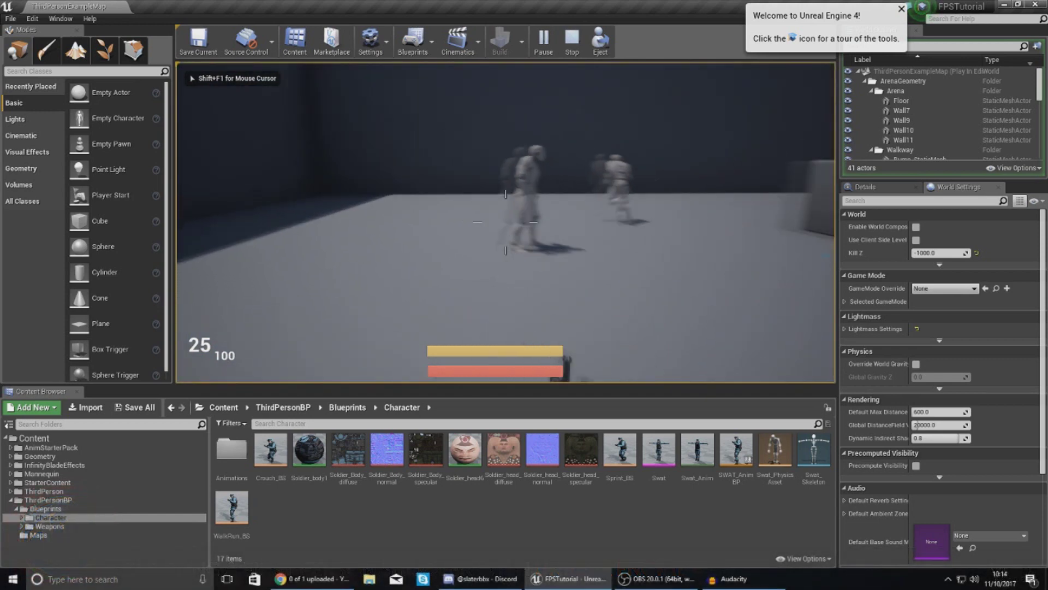
pyautogui.hotkey('shift', 'w')
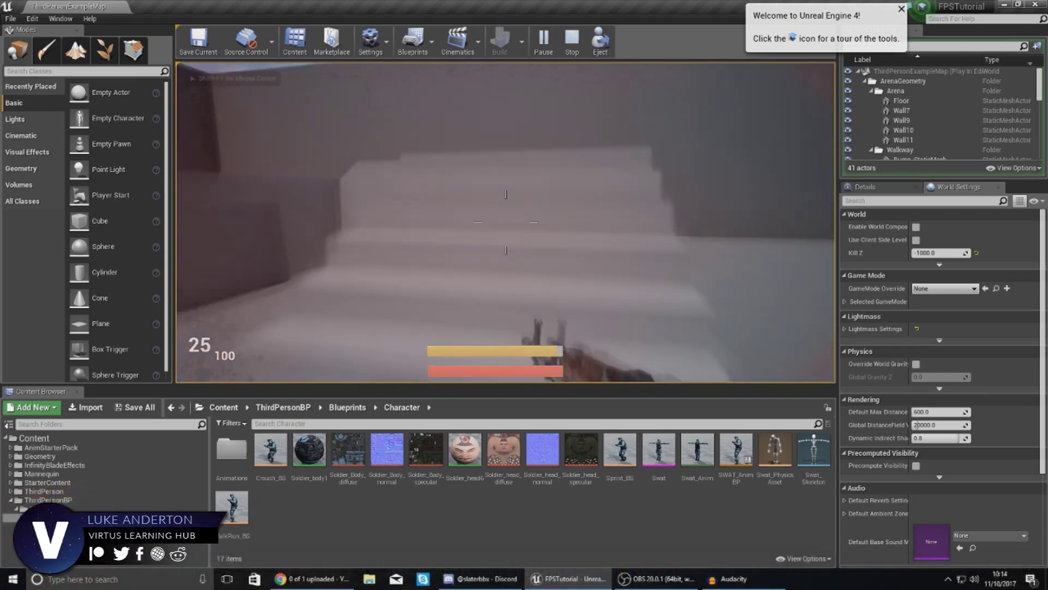
pyautogui.hotkey('shift', 'w')
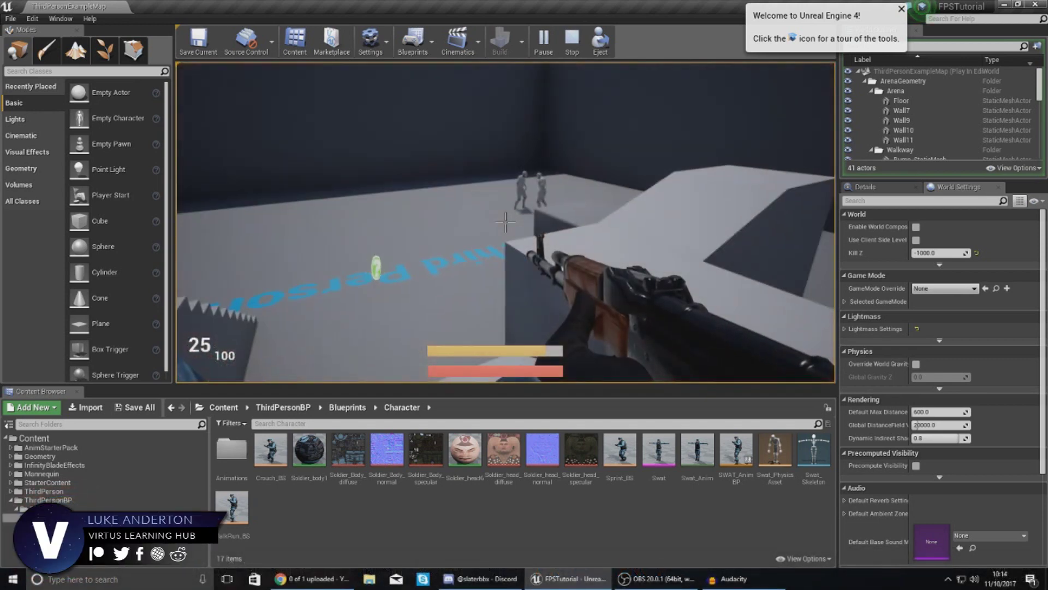
pyautogui.press('w')
pyautogui.press('space')
pyautogui.press('space')
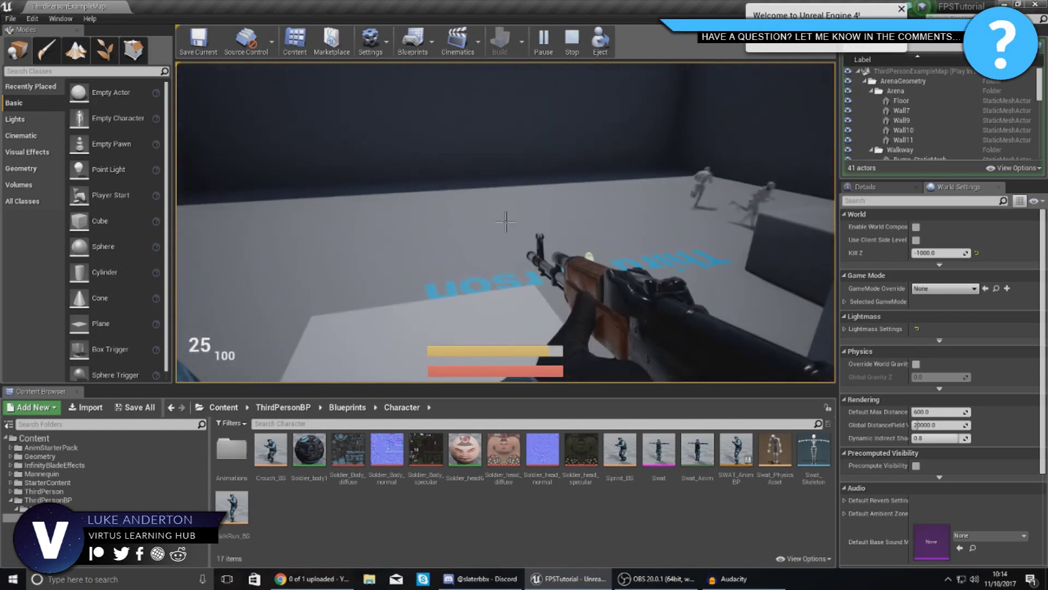
pyautogui.press('space')
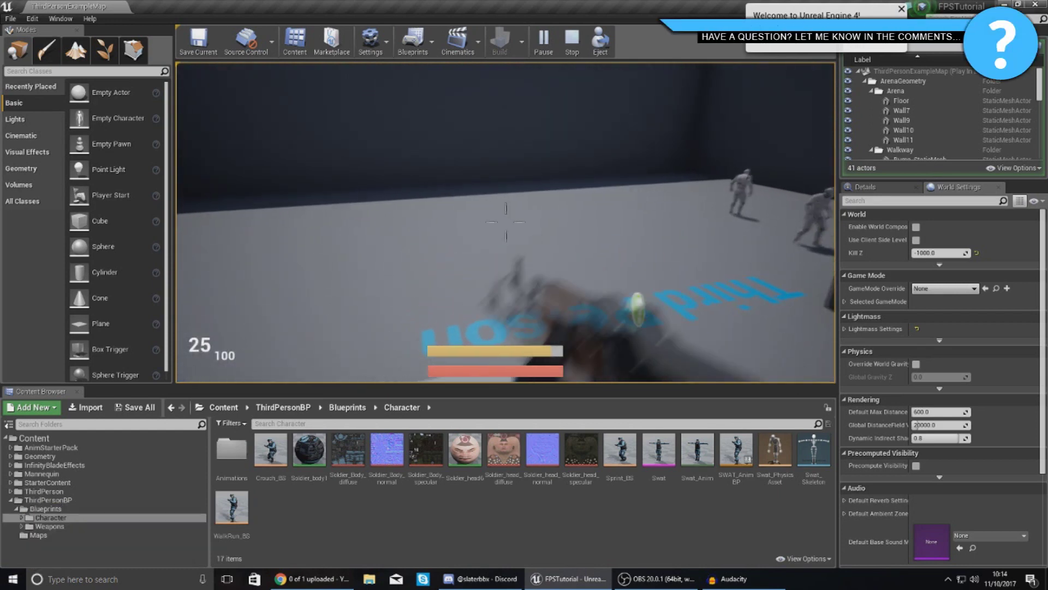
pyautogui.press('s')
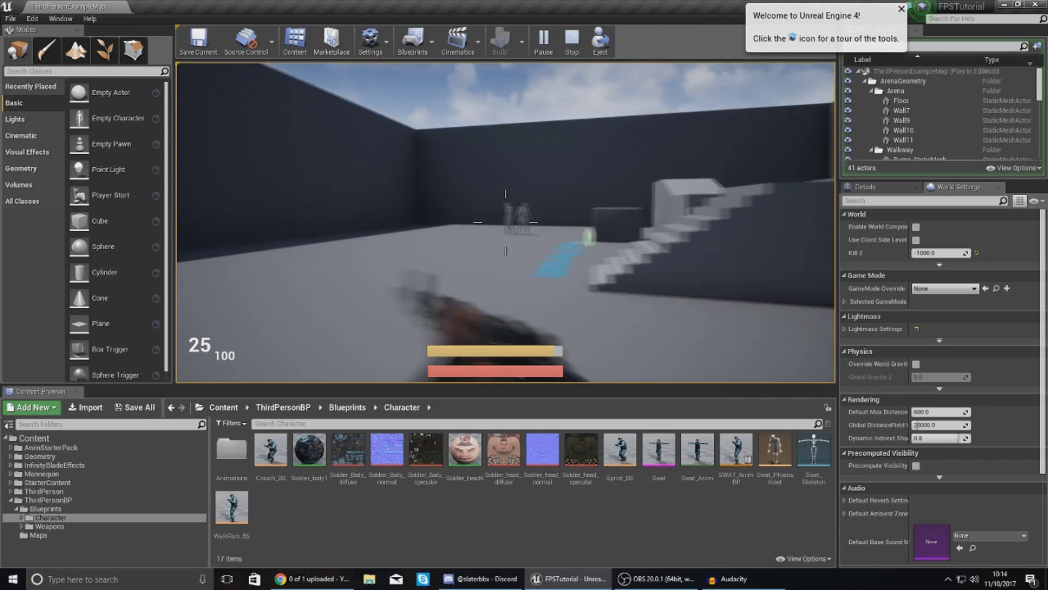
pyautogui.press('w')
pyautogui.press('space')
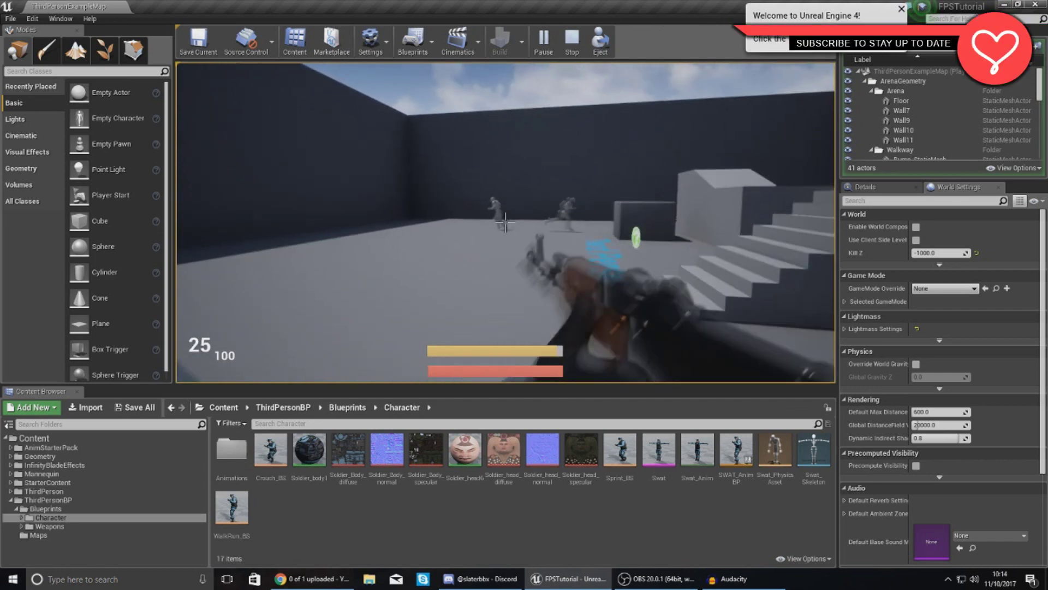
pyautogui.press('w')
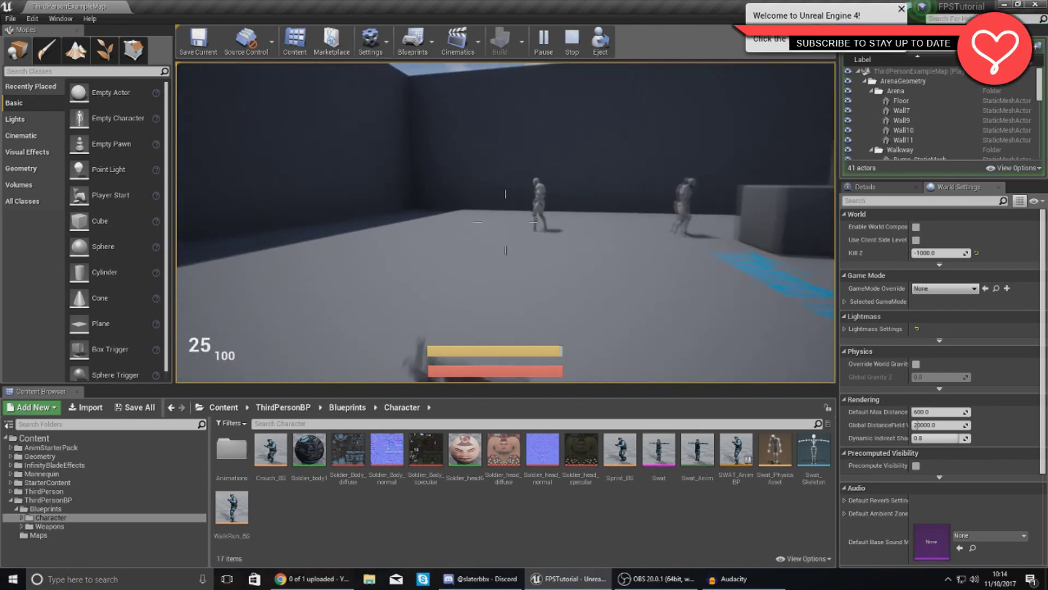
pyautogui.press('w')
pyautogui.press('s')
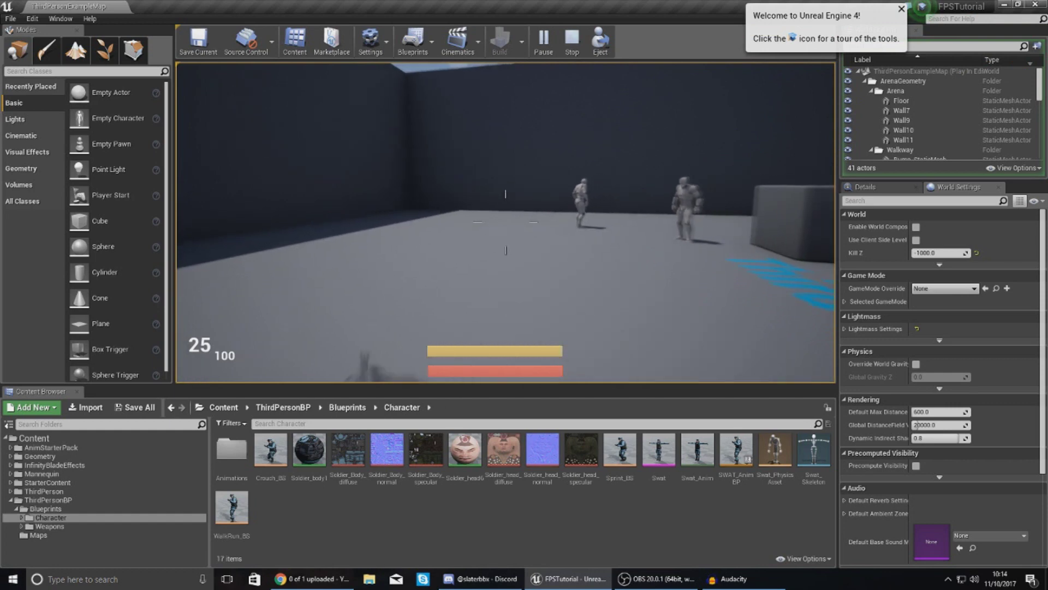
pyautogui.press('w')
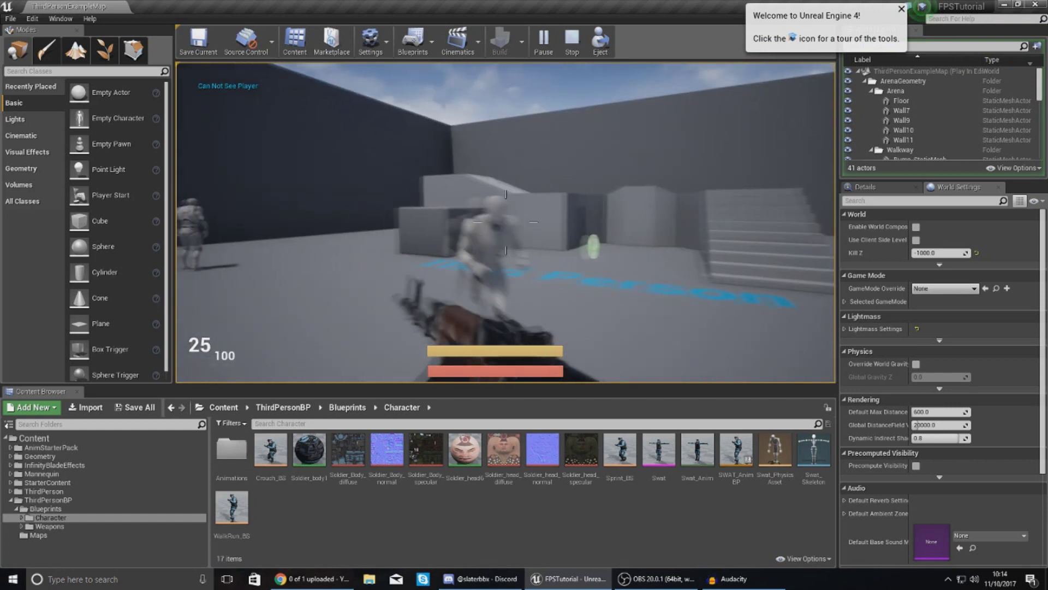
pyautogui.press('w')
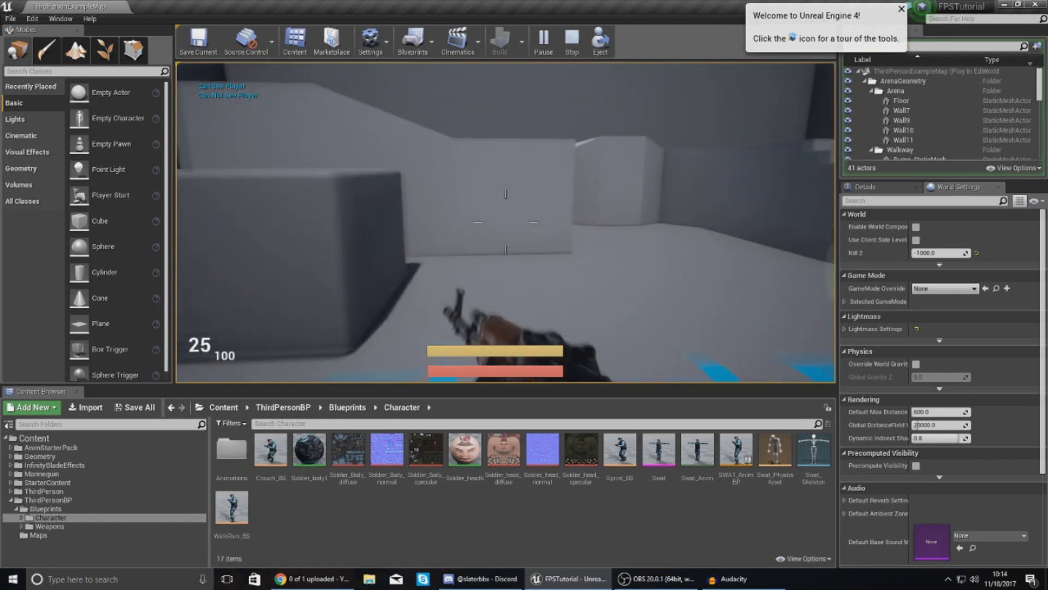
pyautogui.press('w')
pyautogui.press('space')
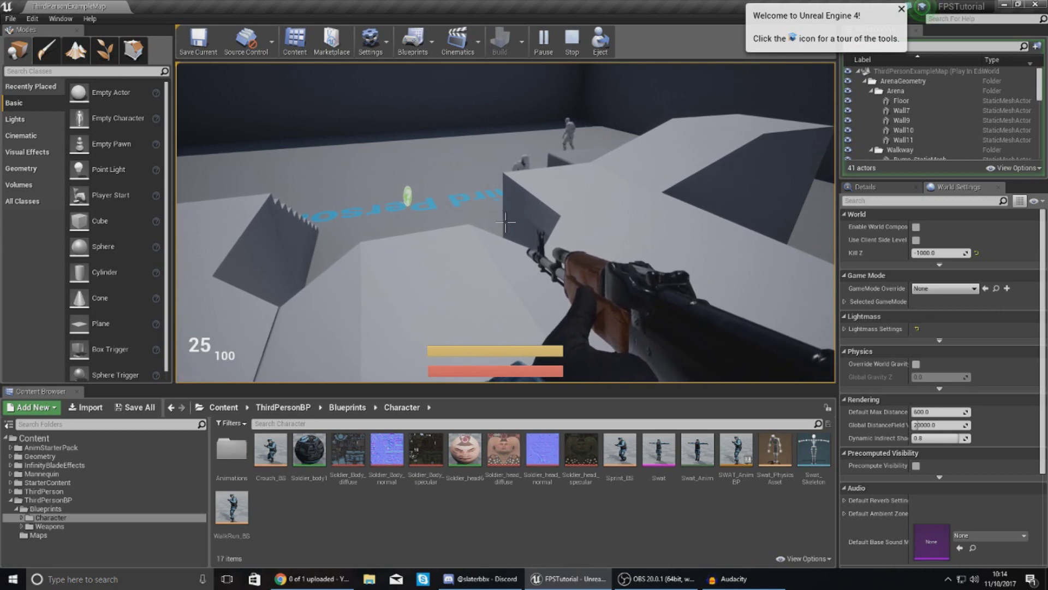
pyautogui.moveTo(506, 222)
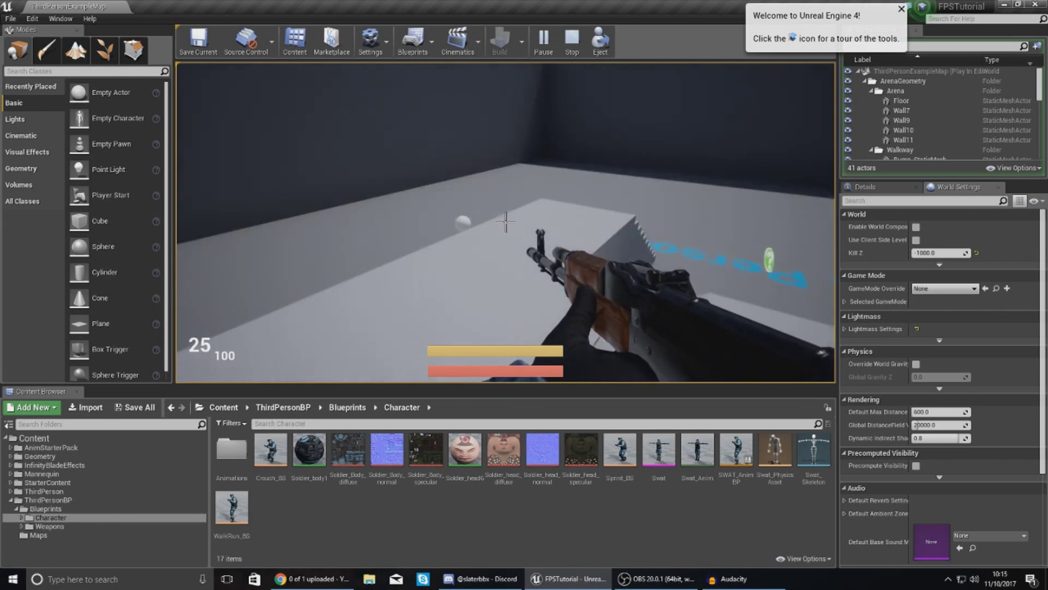
pyautogui.press('Escape')
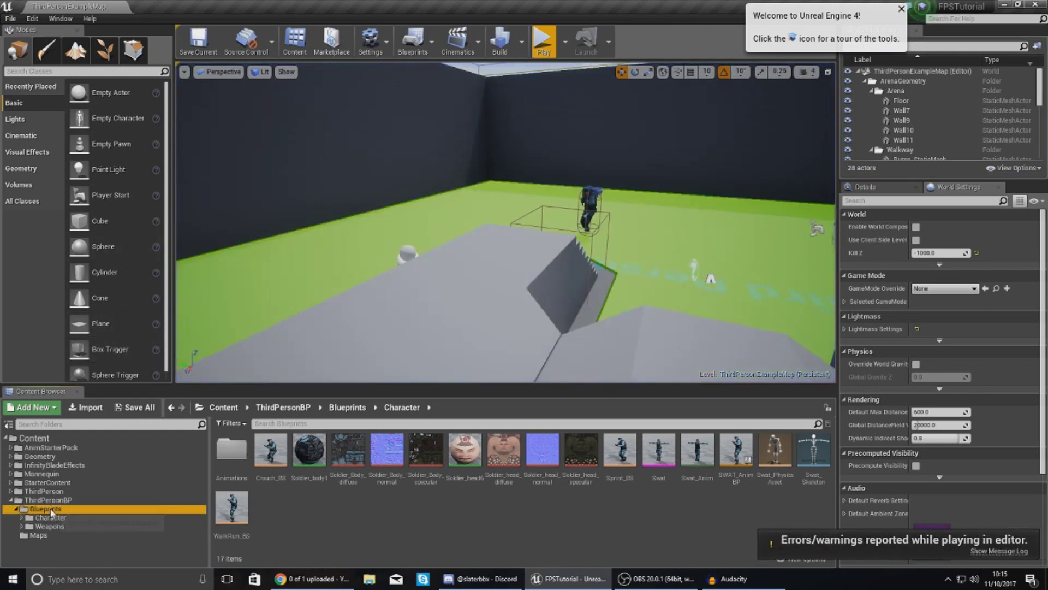
# - Open the ThirdPersonCharacter blueprint from the Blueprints folder of ThirdPersonBP
pyautogui.click(51, 508)
pyautogui.click(50, 503)
pyautogui.doubleClick(224, 478)
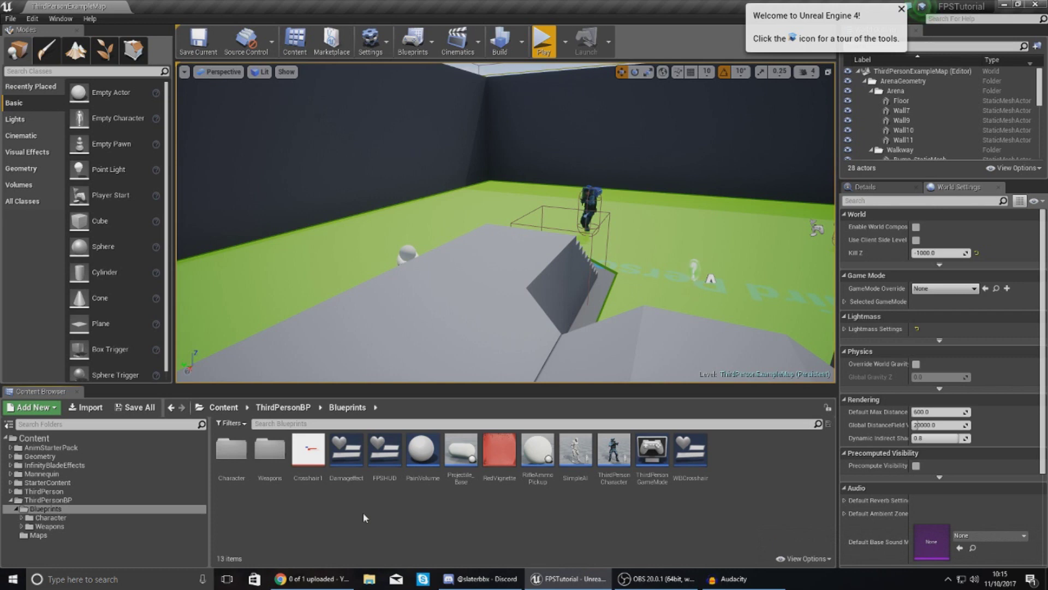
pyautogui.doubleClick(616, 463)
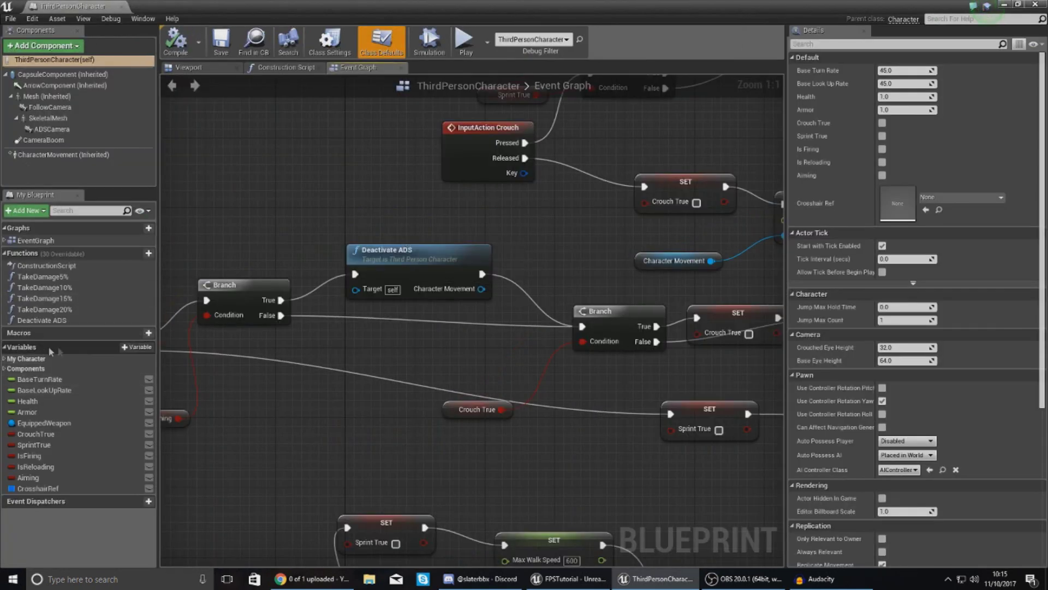
# - Add a variable named ObjectiveText to the character blueprint and set its type to String
pyautogui.click(137, 348)
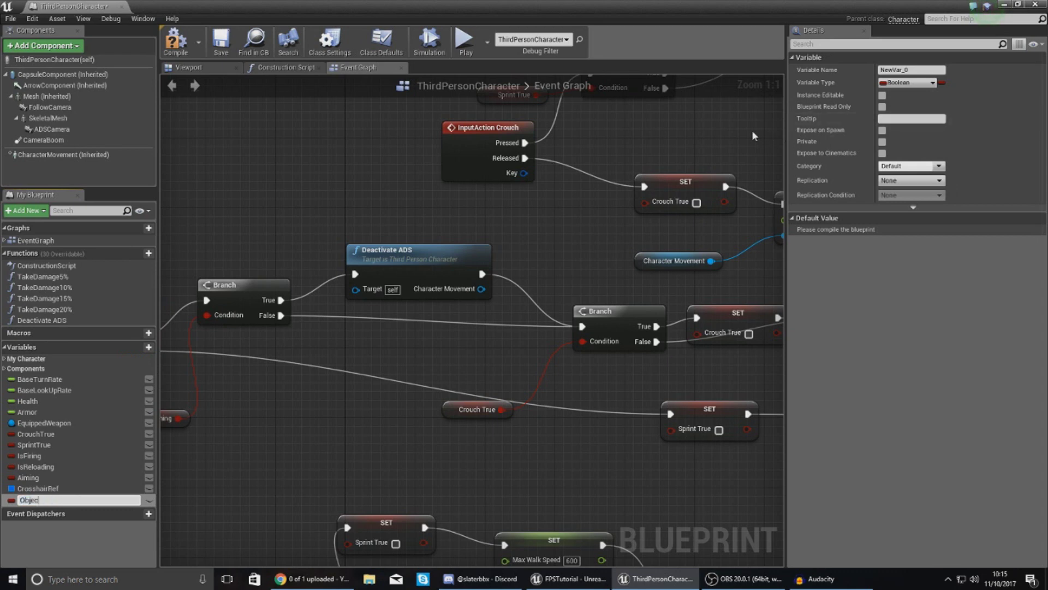
pyautogui.write('ObjectiveText')
pyautogui.press('Return')
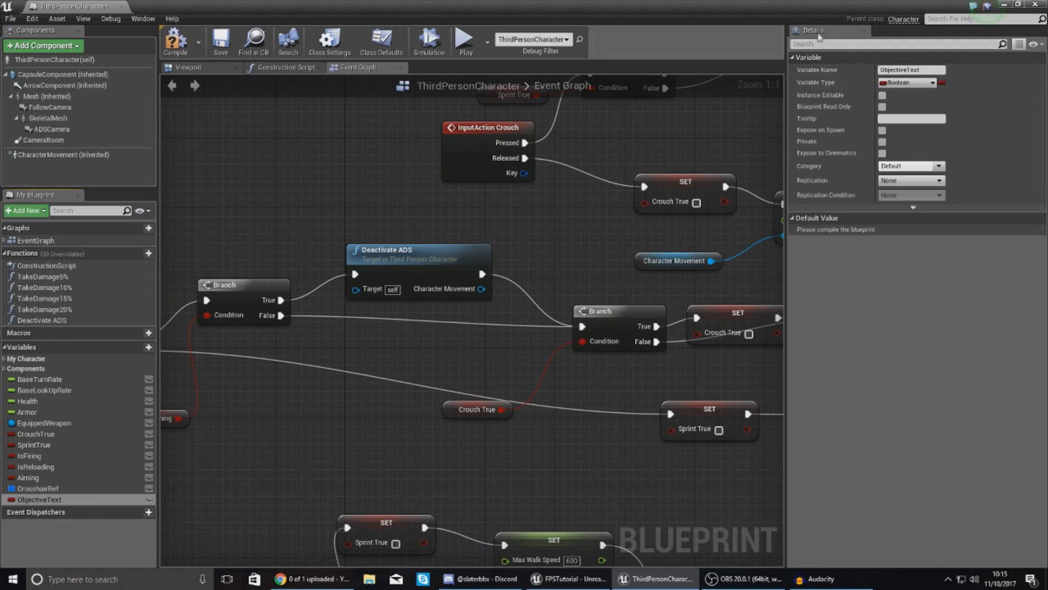
pyautogui.click(899, 86)
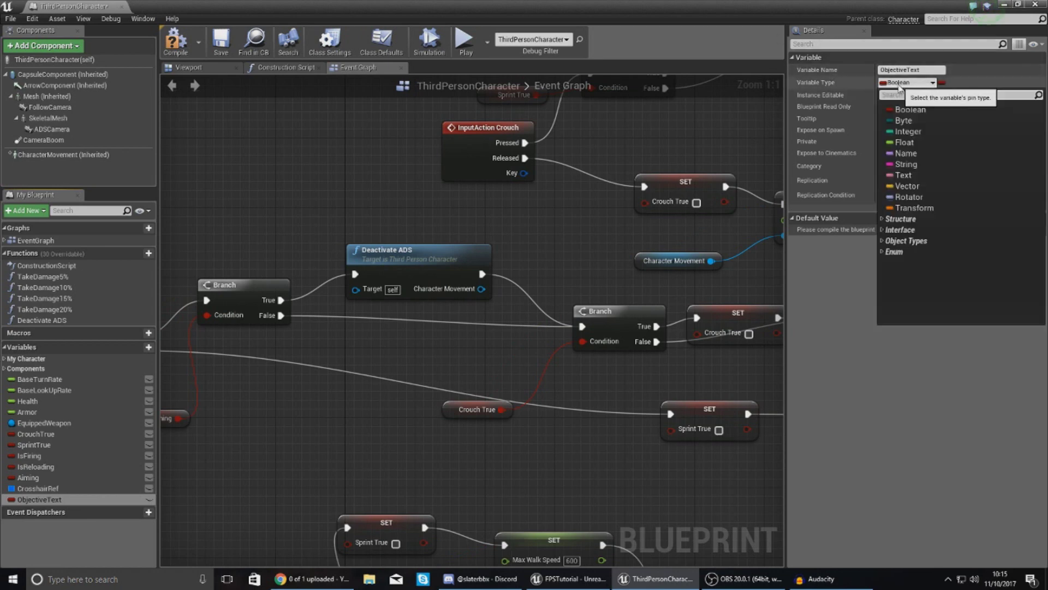
pyautogui.click(907, 164)
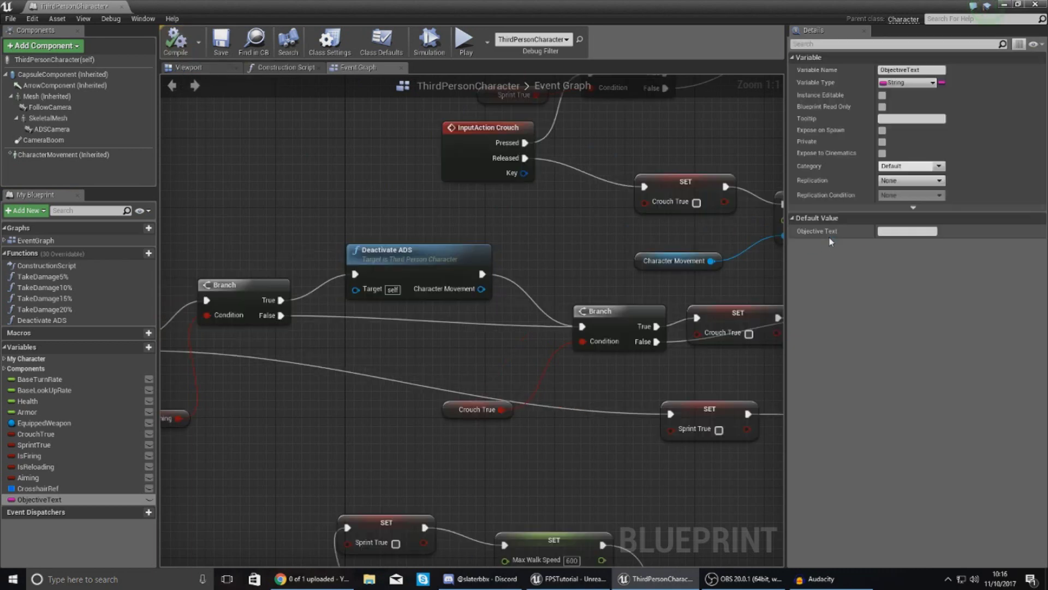
# - Set the default value of ObjectiveText to "Progress Through The Level"
pyautogui.click(894, 232)
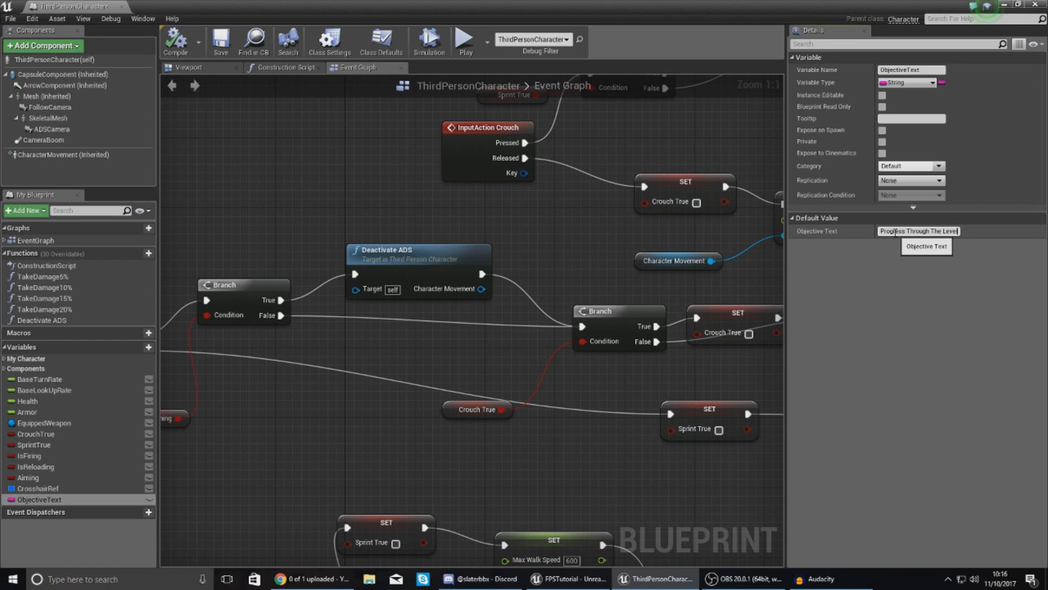
pyautogui.press('Return')
pyautogui.moveTo(689, 153); pyautogui.dragTo(513, 163, button='right')
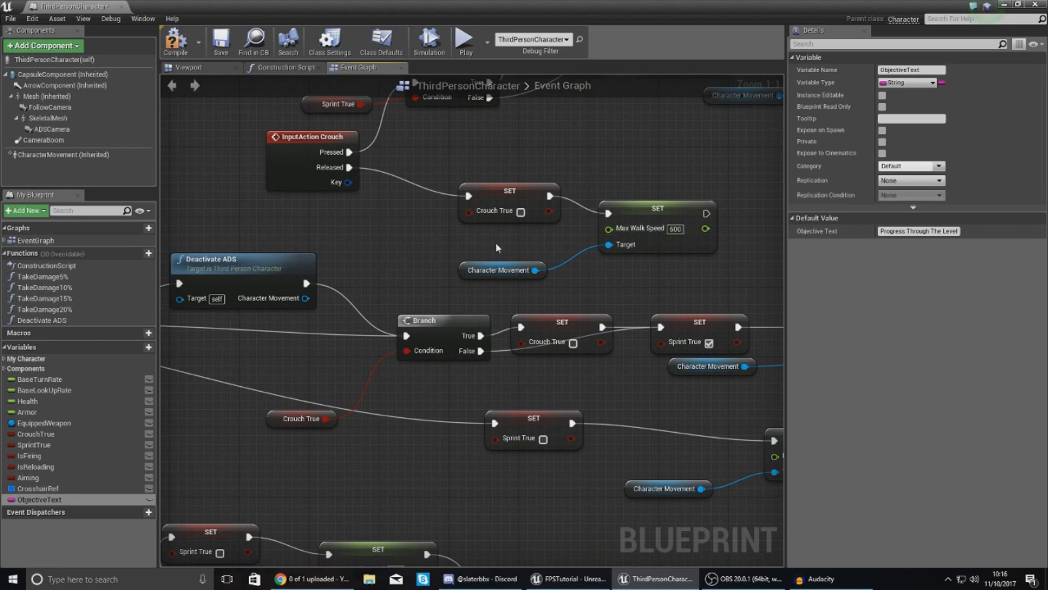
pyautogui.moveTo(451, 271); pyautogui.dragTo(480, 288, button='right')
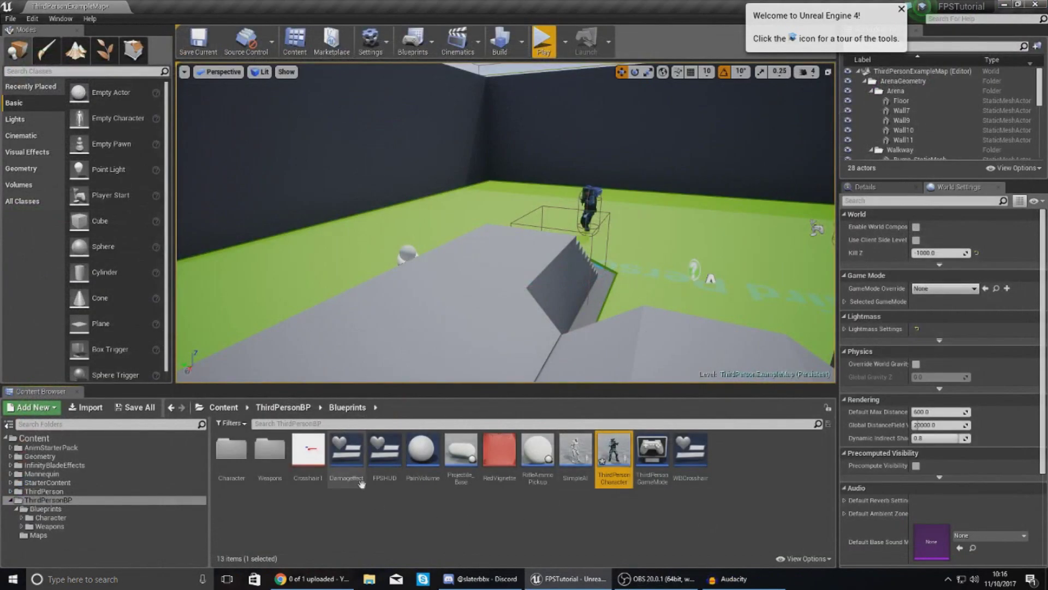
# - Open the FPSHUD widget and place two text blocks, one below the other, near the canvas's upper-right corner
pyautogui.click(383, 456)
pyautogui.doubleClick(384, 453)
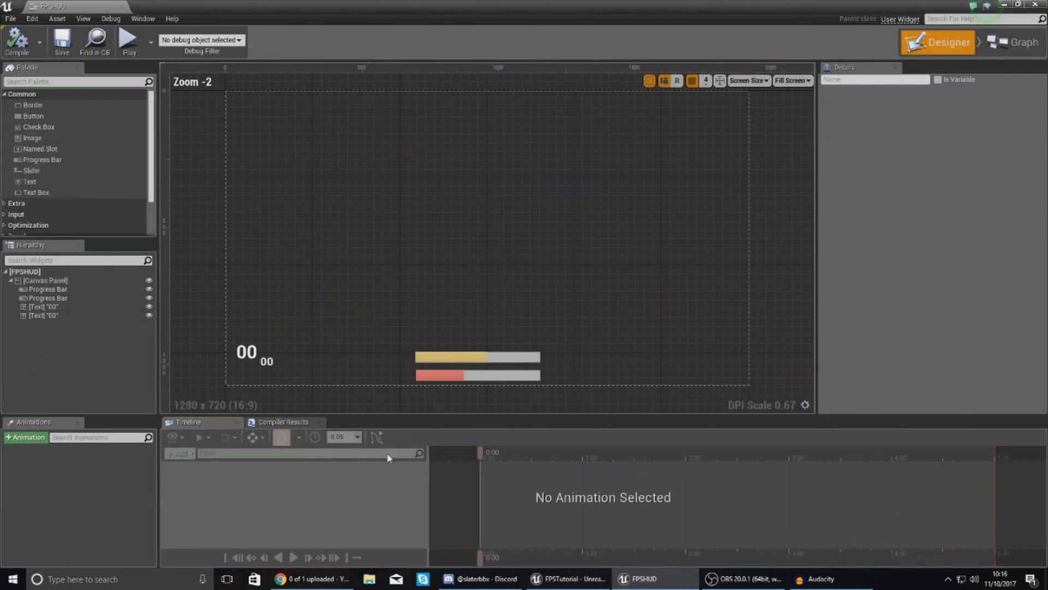
pyautogui.moveTo(628, 188); pyautogui.dragTo(381, 281, button='right')
pyautogui.moveTo(43, 185); pyautogui.dragTo(387, 207)
pyautogui.moveTo(30, 181); pyautogui.dragTo(441, 204)
pyautogui.click(419, 245)
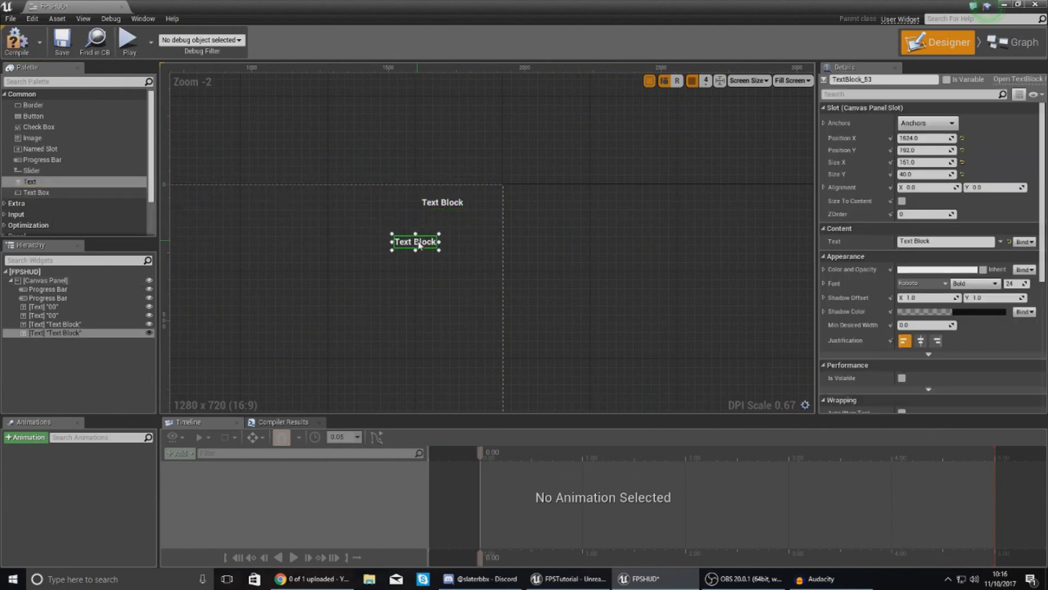
pyautogui.moveTo(419, 245); pyautogui.dragTo(442, 222)
pyautogui.click(478, 189)
pyautogui.scroll(5, 478, 189)
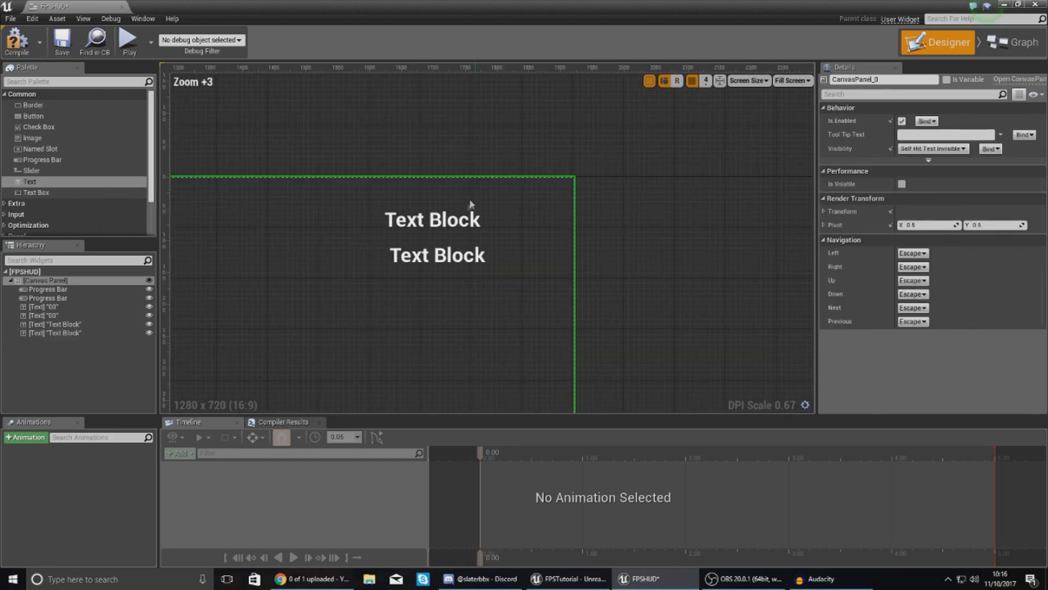
# - Change the upper text block's text to "Objectives" and right-justify it
pyautogui.click(452, 225)
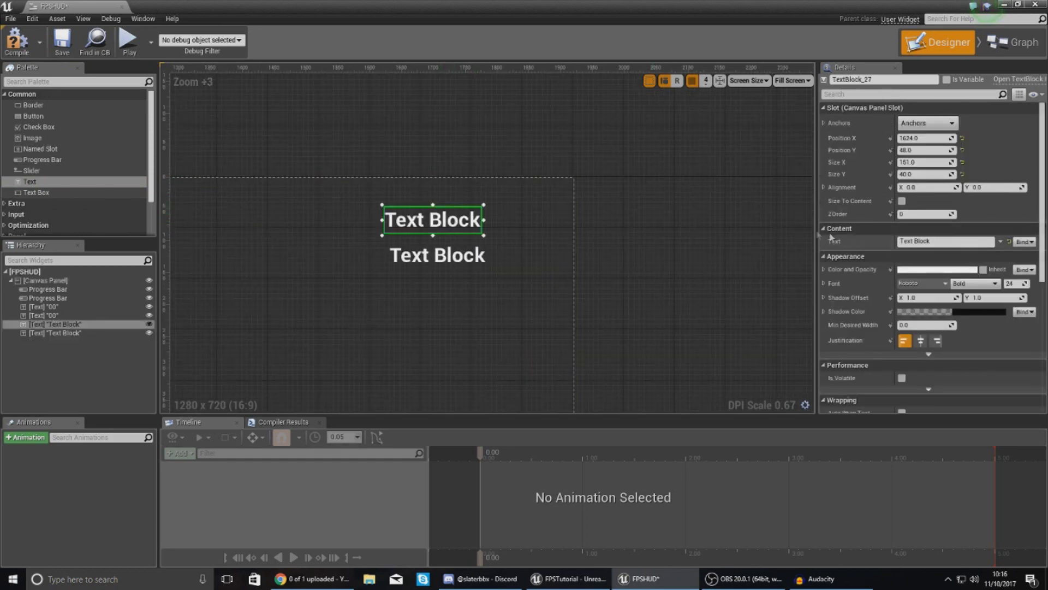
pyautogui.click(937, 241)
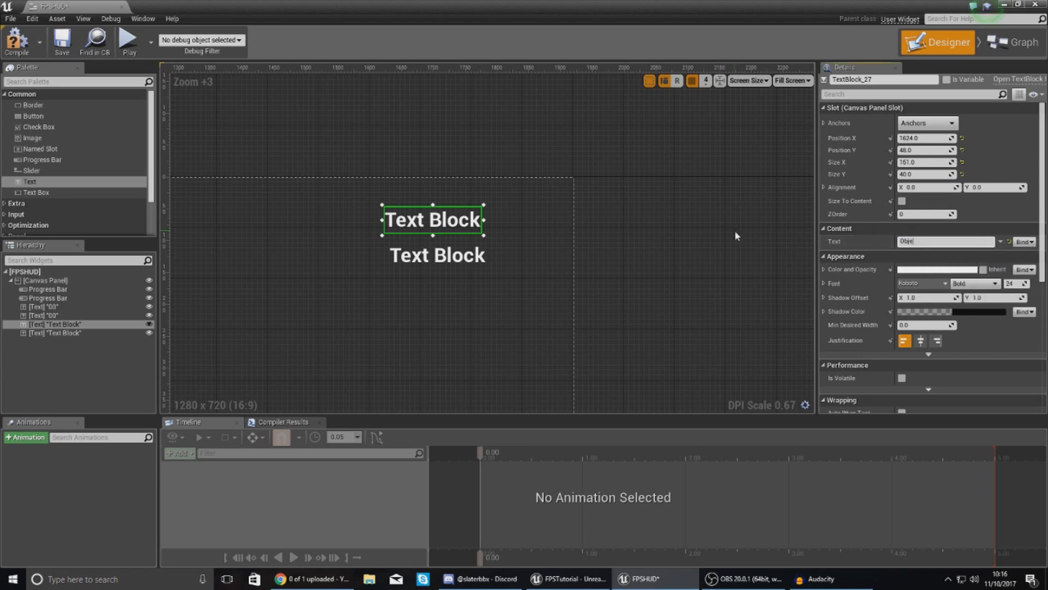
pyautogui.write('Objectives')
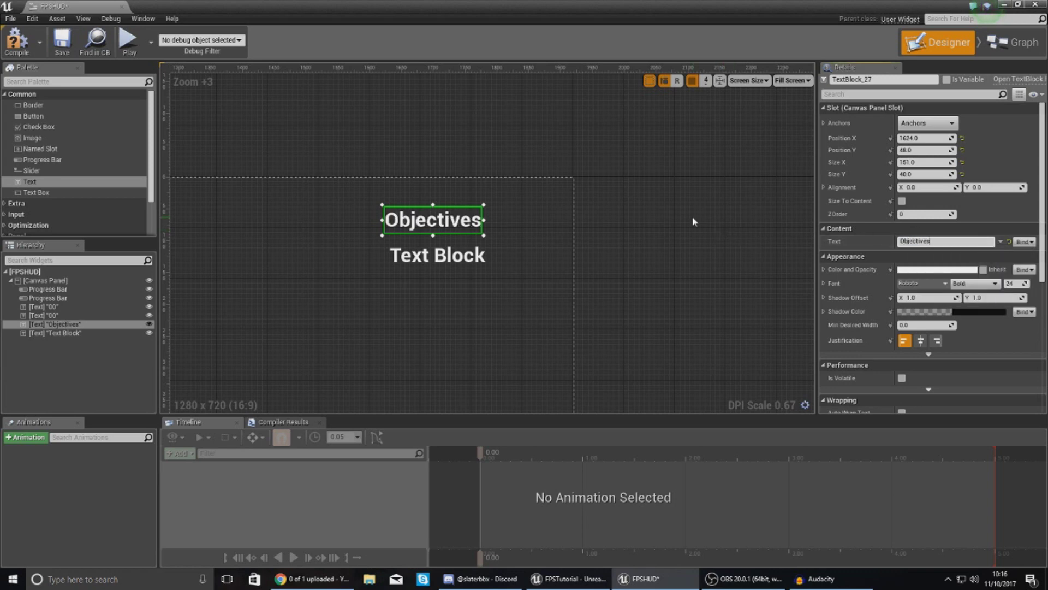
pyautogui.click(937, 340)
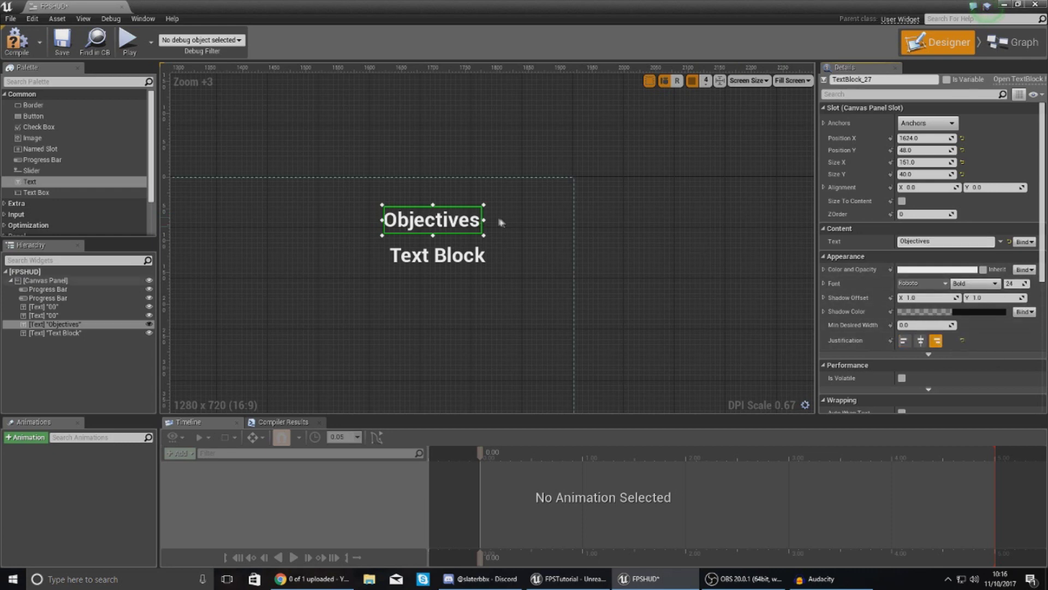
# - Widen the Objectives text to about 166 and place it at about X -182, Y 12, anchored to the canvas's upper-right corner
pyautogui.moveTo(486, 219)
pyautogui.mouseDown()
pyautogui.moveTo(513, 219)
pyautogui.moveTo(496, 220)
pyautogui.mouseUp()
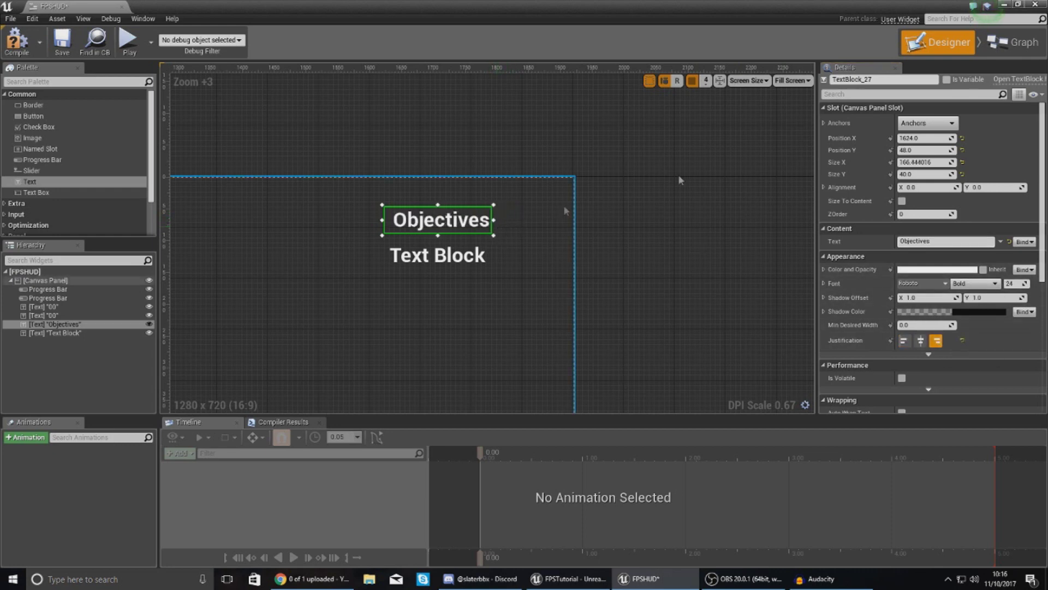
pyautogui.click(936, 122)
pyautogui.click(998, 145)
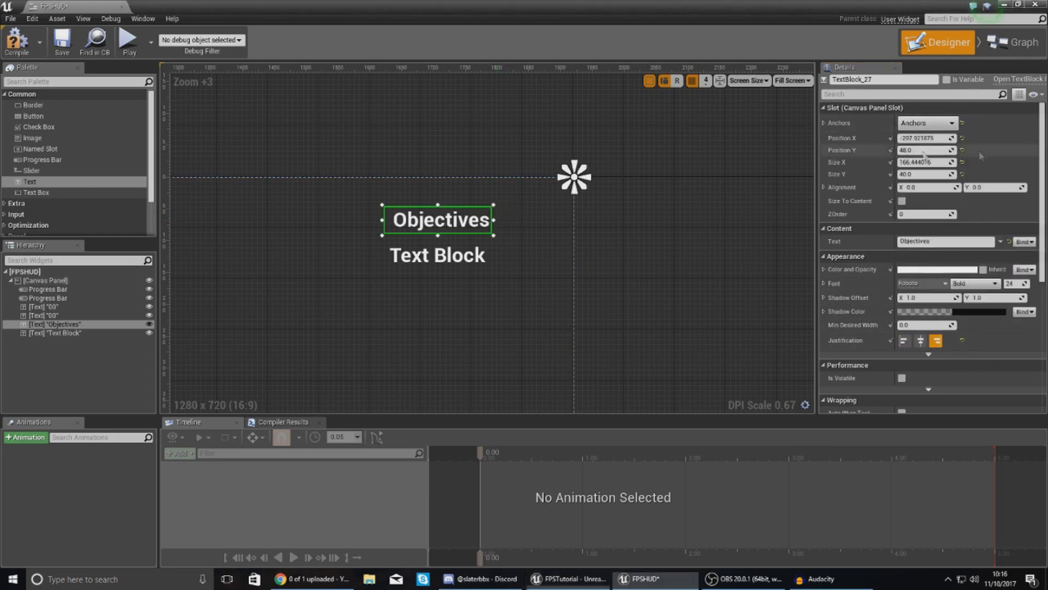
pyautogui.moveTo(489, 217); pyautogui.dragTo(531, 203)
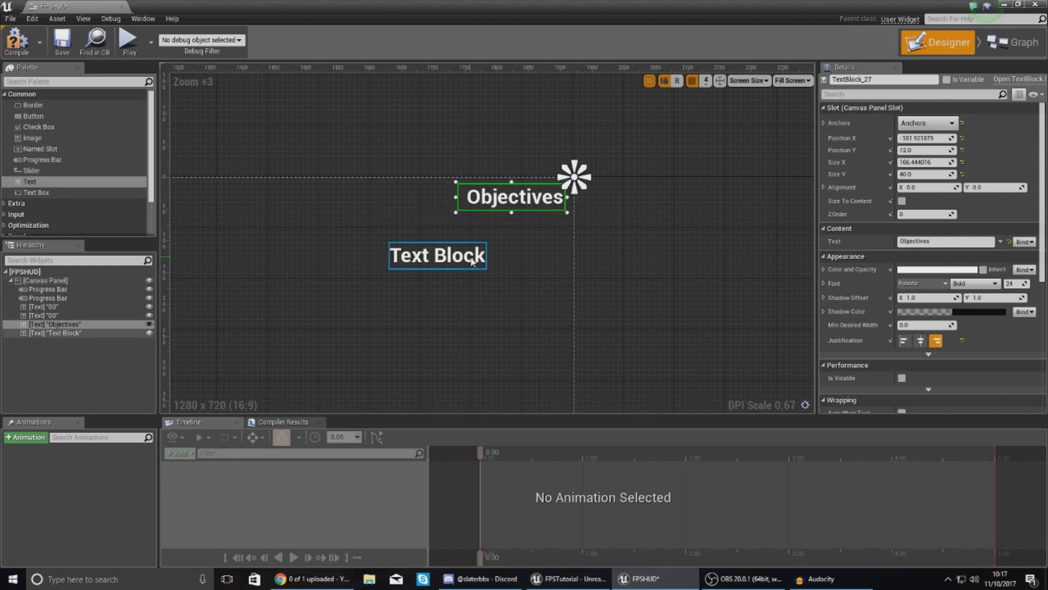
# - Set the color of the Objectives text to a pale yellow, about hex sRGB FFEBAAFF
pyautogui.click(921, 270)
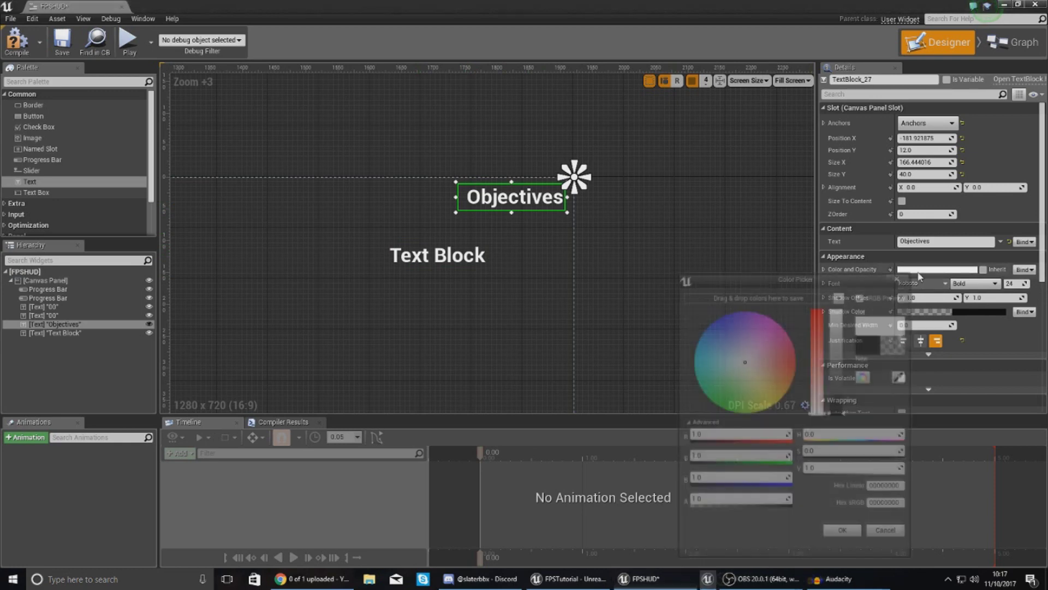
pyautogui.click(718, 365)
pyautogui.moveTo(718, 365); pyautogui.dragTo(771, 385)
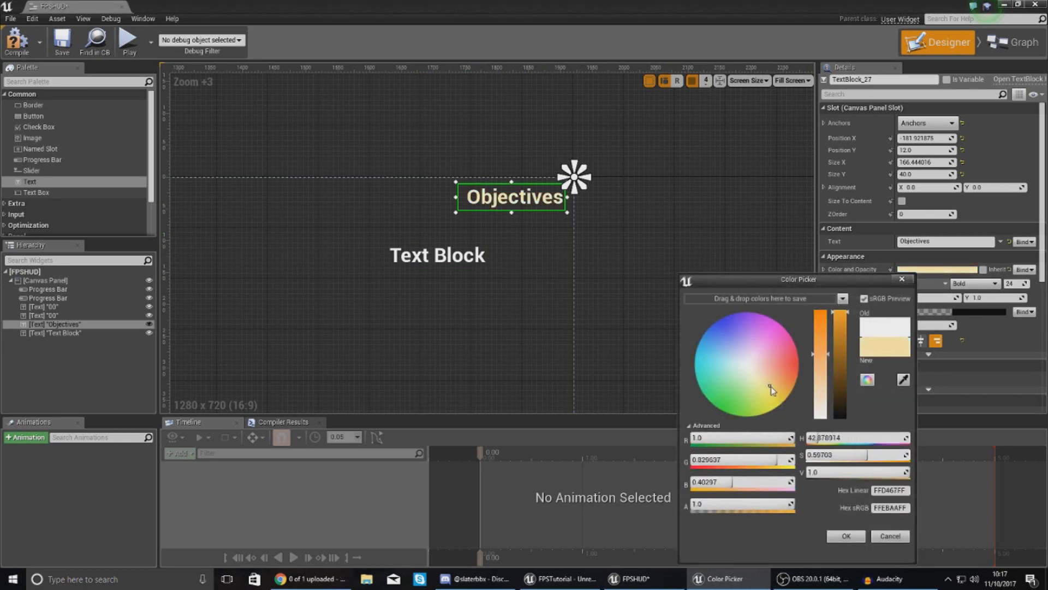
pyautogui.click(846, 536)
# - Move the placeholder text block up beneath Objectives and set the Objectives text's typeface to Regular
pyautogui.moveTo(436, 270); pyautogui.dragTo(519, 235)
pyautogui.click(517, 203)
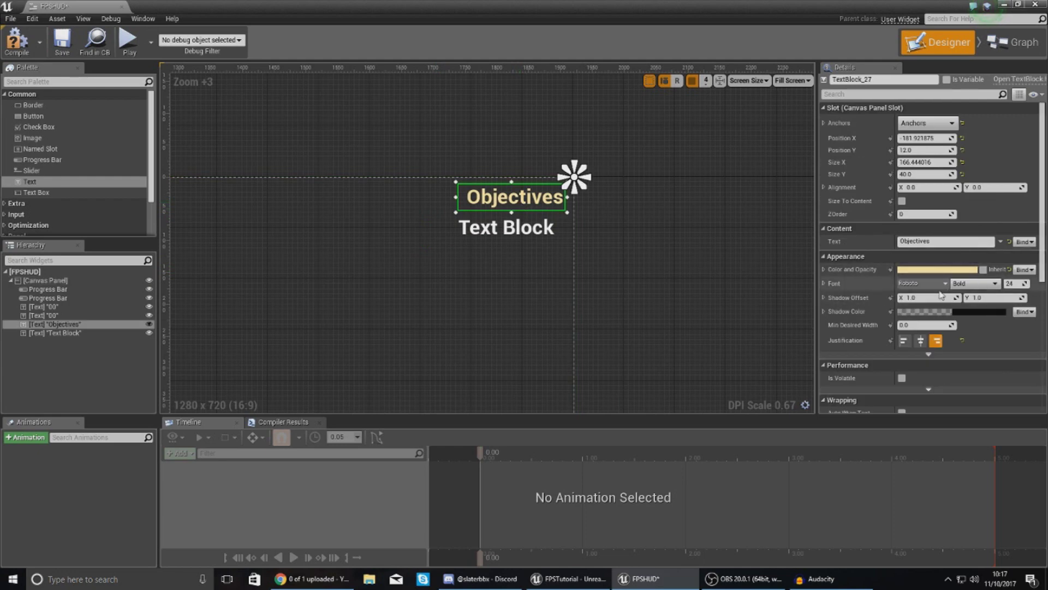
pyautogui.click(921, 284)
pyautogui.click(975, 283)
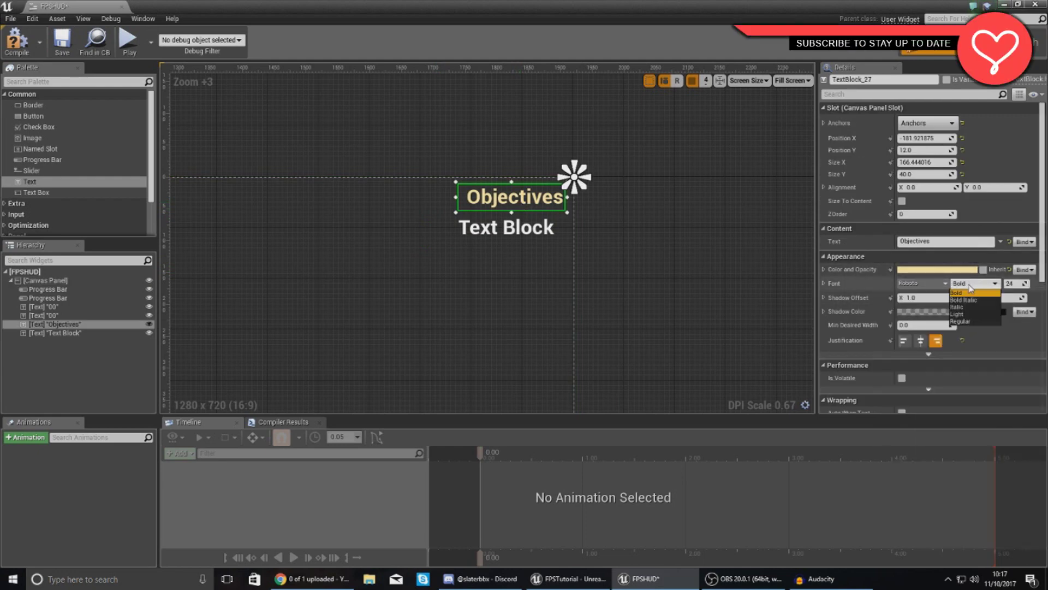
pyautogui.click(965, 322)
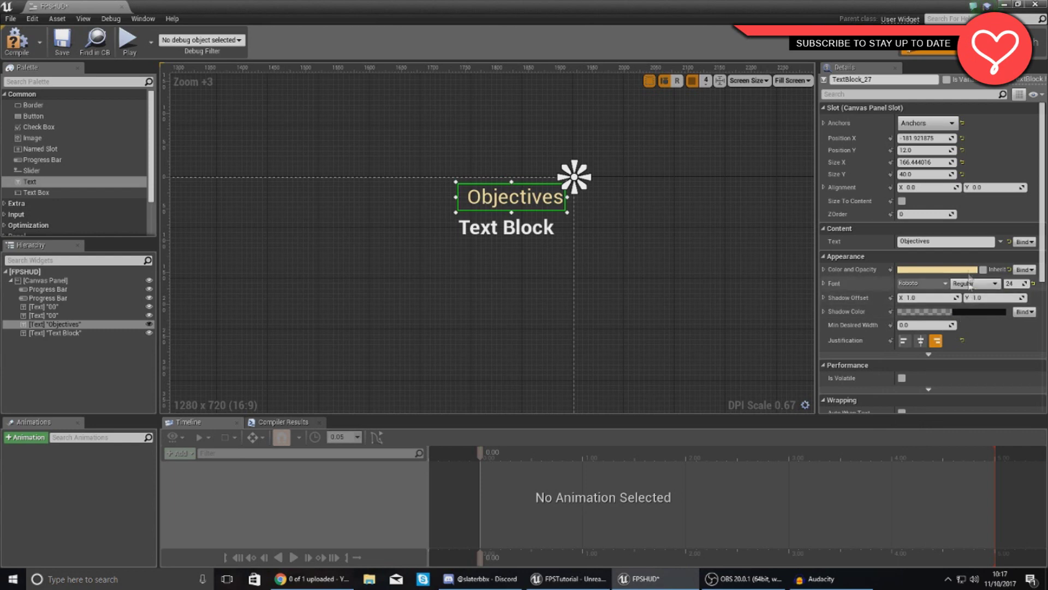
# - Change the heading's text to "OBJECTIVES" and widen its block leftward to about 186
pyautogui.moveTo(936, 241); pyautogui.dragTo(879, 241)
pyautogui.press('BackSpace')
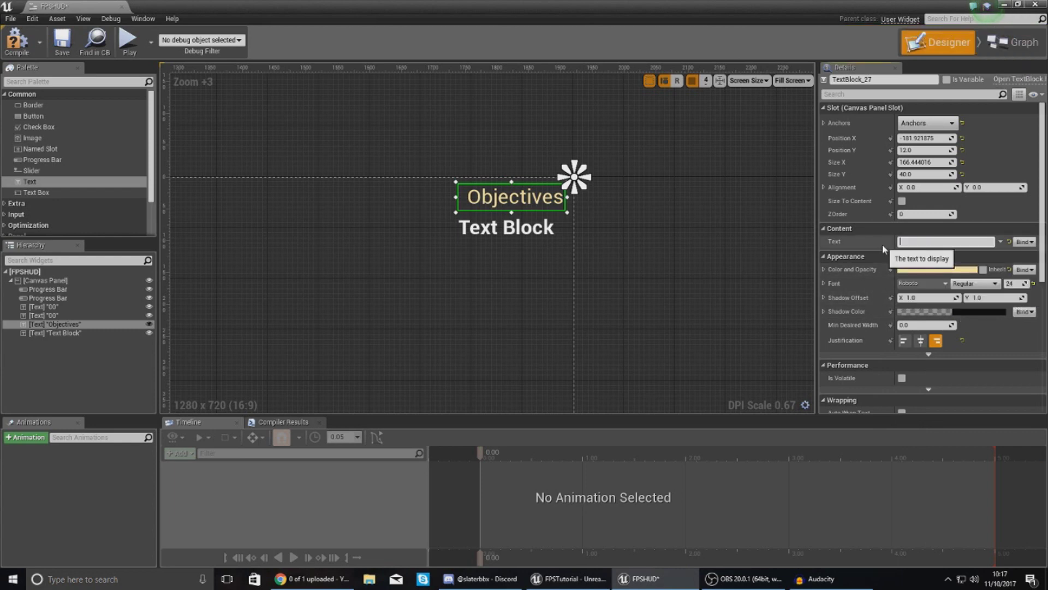
pyautogui.write('OBJECTIVES')
pyautogui.press('Return')
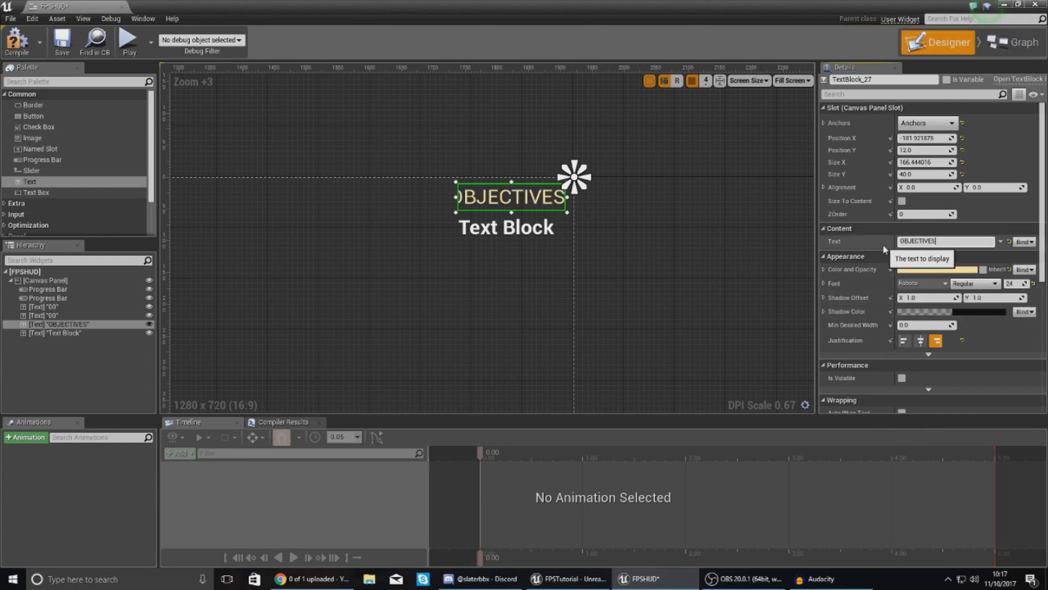
pyautogui.moveTo(461, 197); pyautogui.dragTo(431, 196)
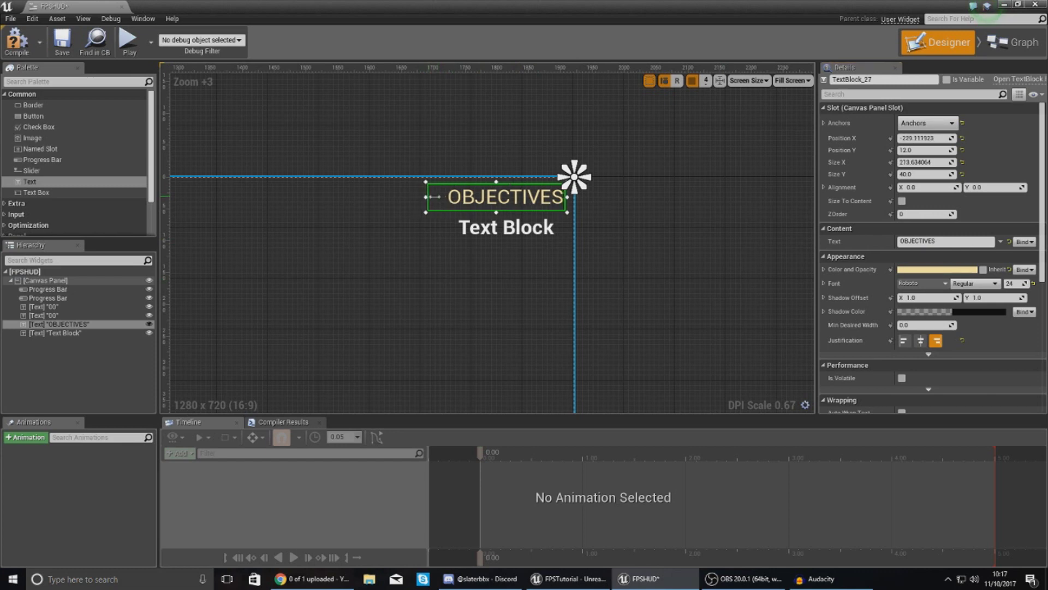
# - Align the placeholder text block under OBJECTIVES at X 1752, Y 52 and create a new binding for its text
pyautogui.click(514, 245)
pyautogui.moveTo(516, 232); pyautogui.dragTo(524, 234)
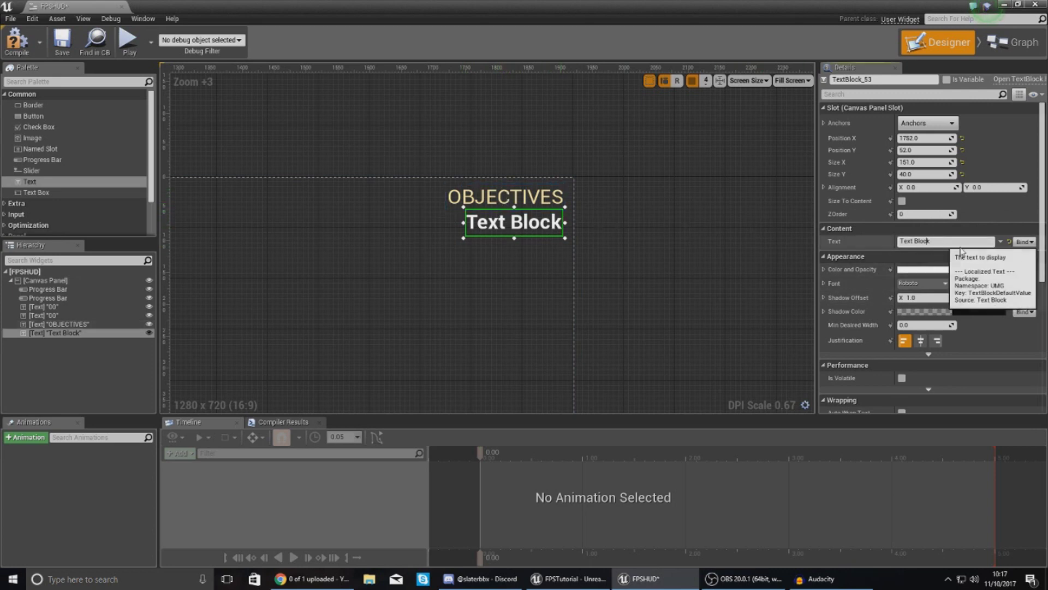
pyautogui.click(1024, 241)
pyautogui.click(1007, 254)
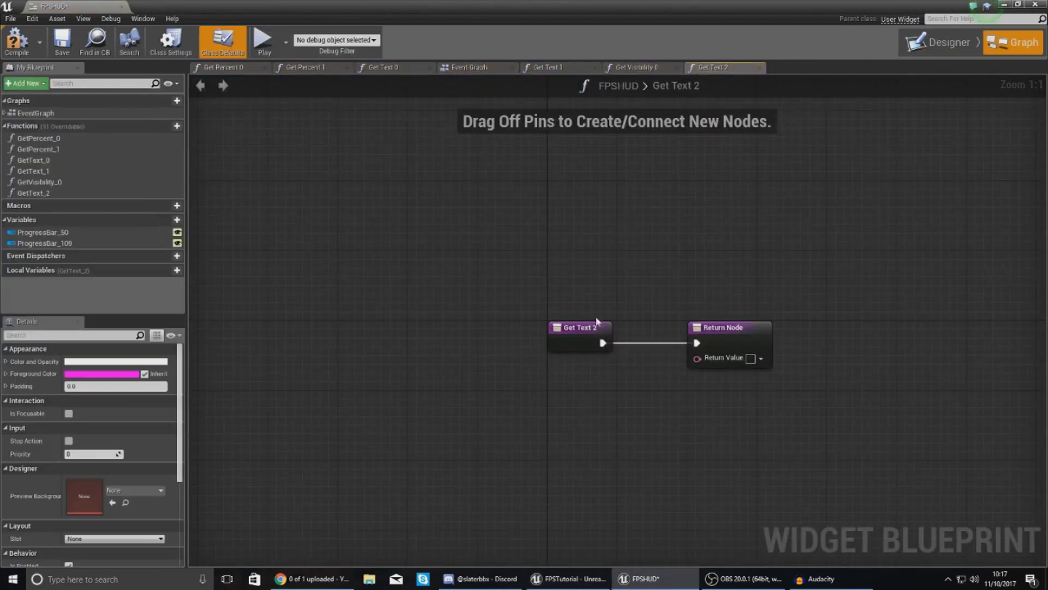
# - Add a Cast To ThirdPersonCharacter node between the Get Text 2 entry node and the Return Node
pyautogui.moveTo(580, 341); pyautogui.dragTo(362, 306)
pyautogui.write('CAST TO THIRDPERS')
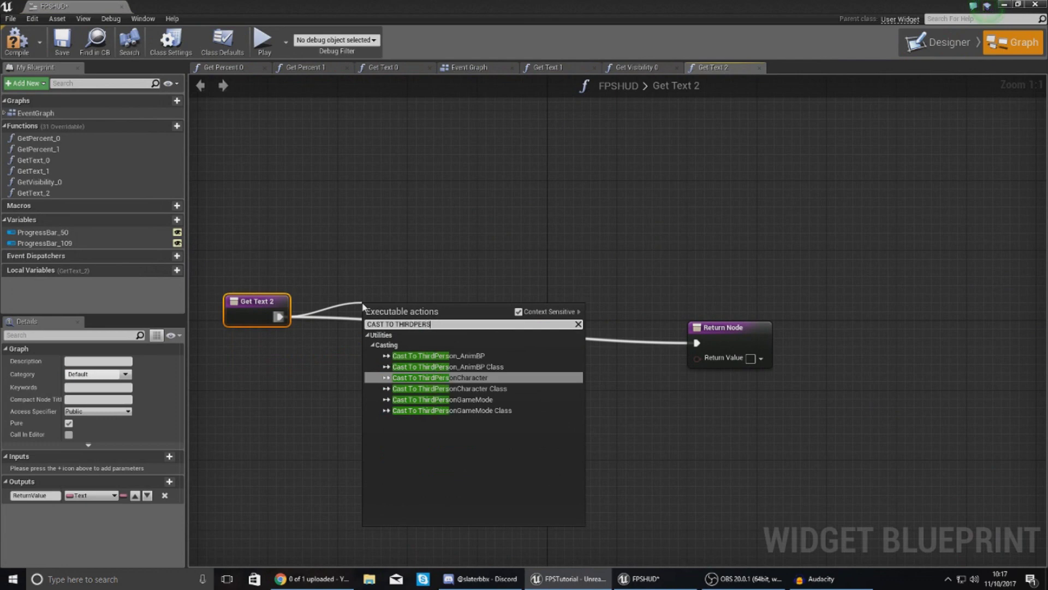
pyautogui.press('Return')
# - Add a Get Objective Text node from the cast's As Third Person Character output
pyautogui.moveTo(500, 355); pyautogui.dragTo(587, 430)
pyautogui.write('GET')
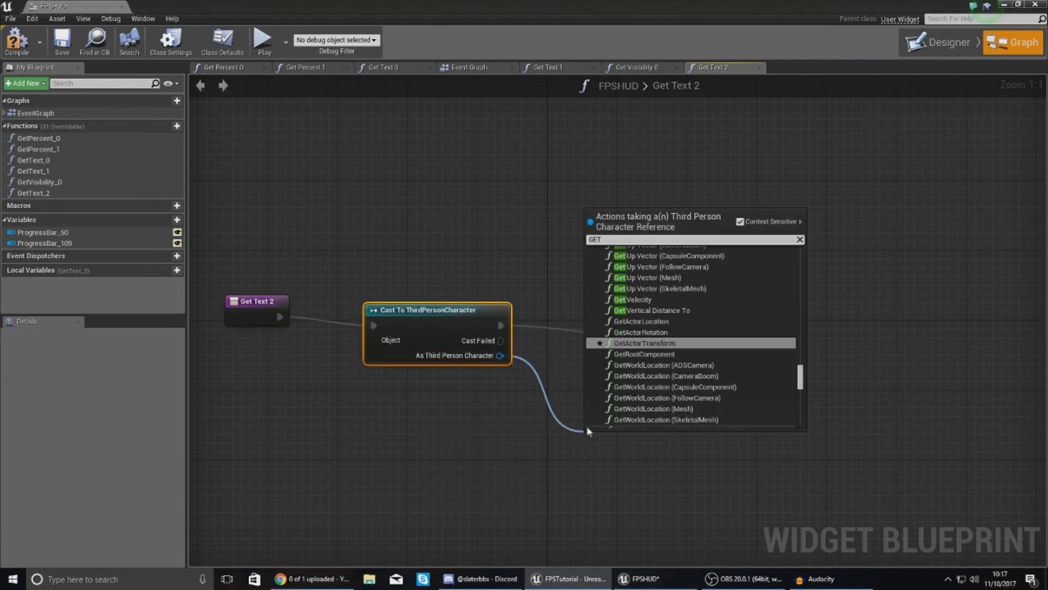
pyautogui.write(' OBJECTIVE')
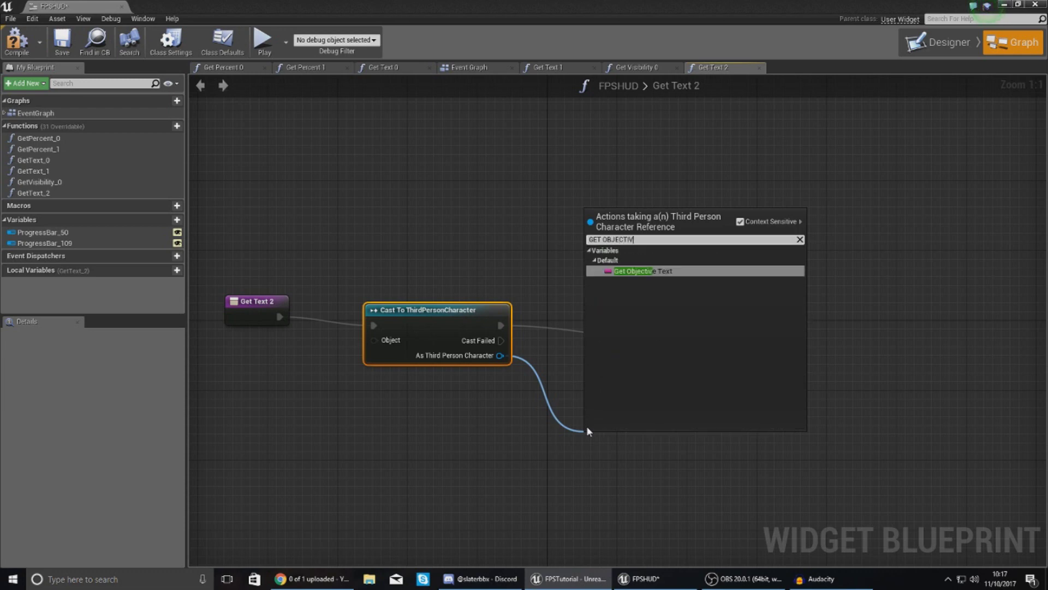
pyautogui.click(636, 270)
# - Connect the Objective Text output to the Return Node's Return Value through a string-to-text conversion and tidy the nodes
pyautogui.moveTo(727, 325); pyautogui.dragTo(780, 309)
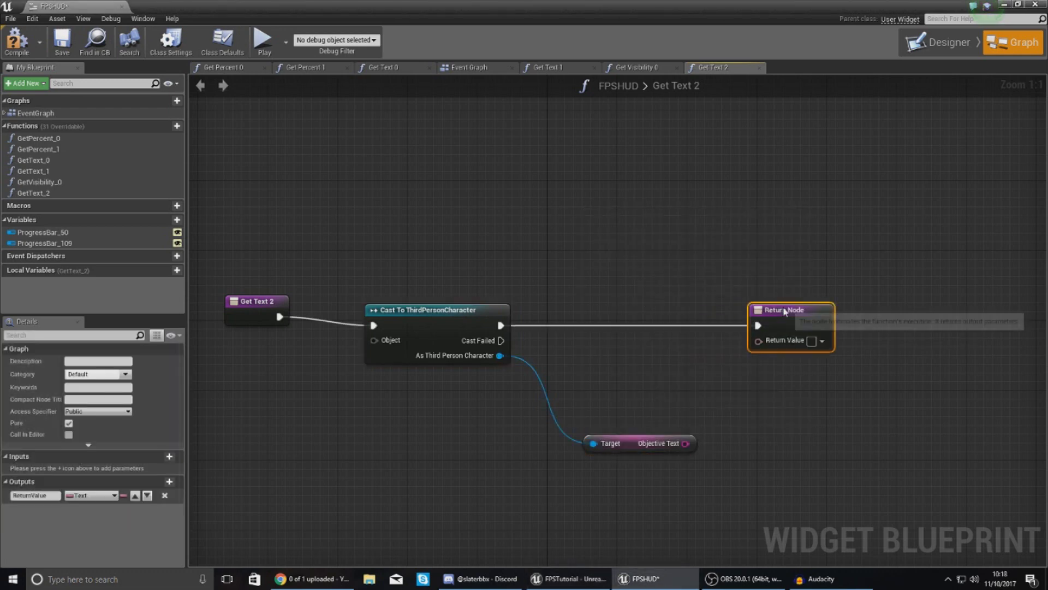
pyautogui.moveTo(689, 443); pyautogui.dragTo(842, 300)
pyautogui.moveTo(694, 383); pyautogui.dragTo(711, 374)
pyautogui.click(658, 350)
# - Feed the cast's Object input from a Get Player Character node and compile the widget
pyautogui.moveTo(549, 404); pyautogui.dragTo(698, 367, button='right')
pyautogui.moveTo(522, 302); pyautogui.dragTo(309, 435)
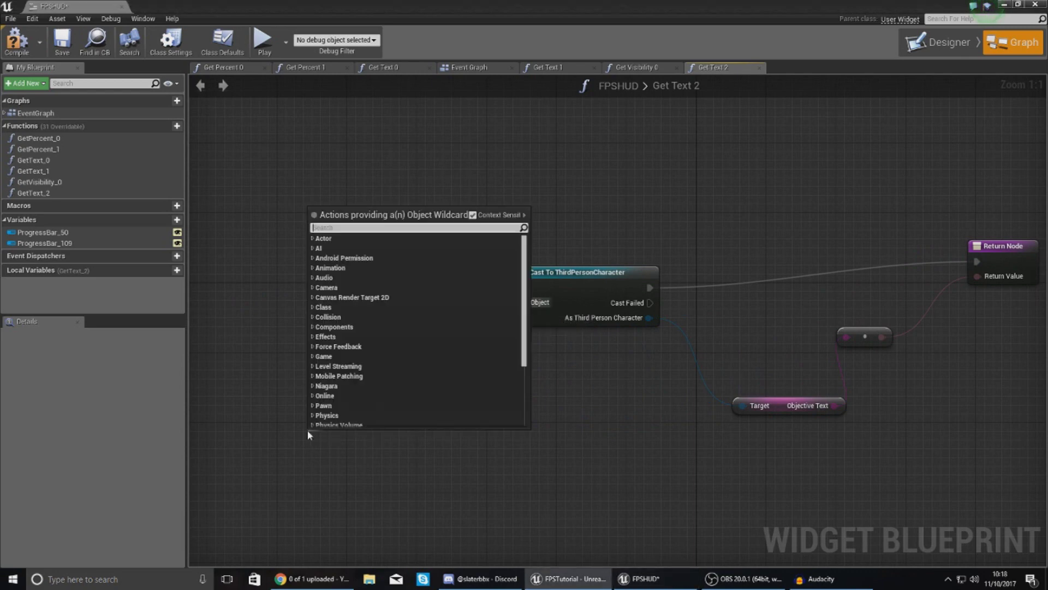
pyautogui.write('ge')
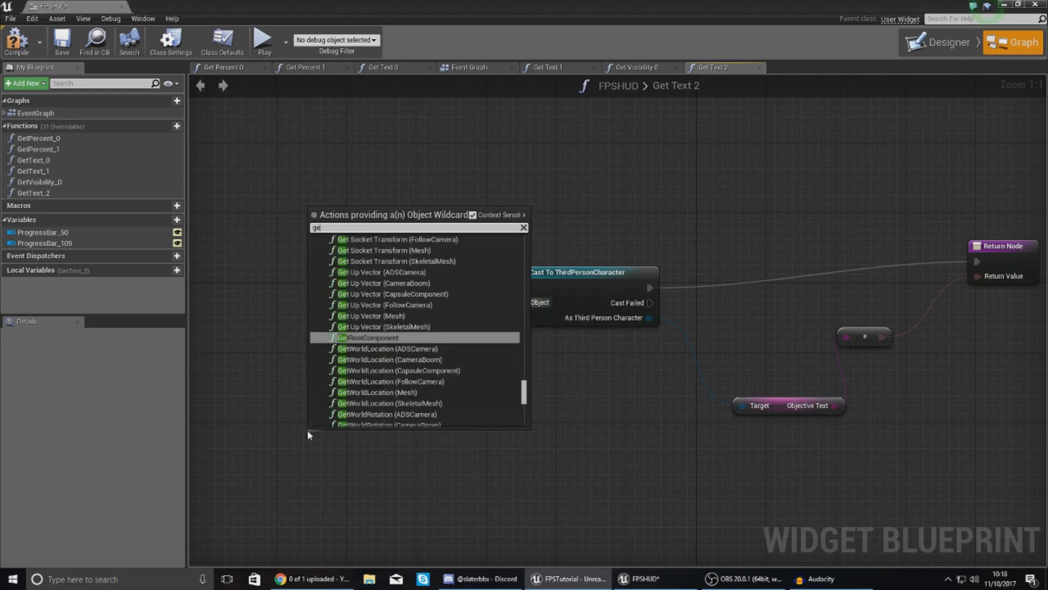
pyautogui.write('t player character')
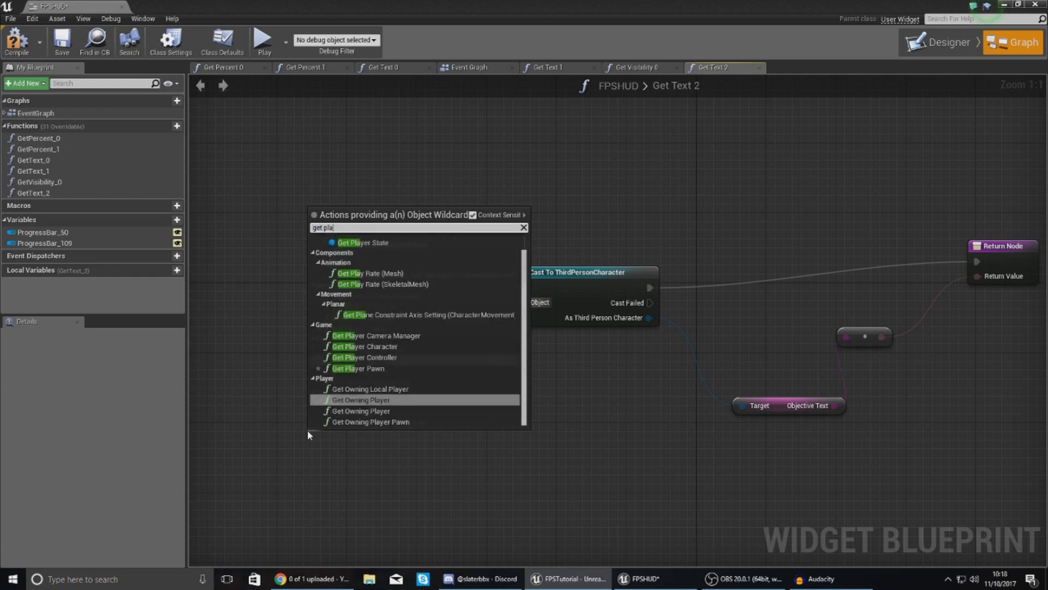
pyautogui.press('Return')
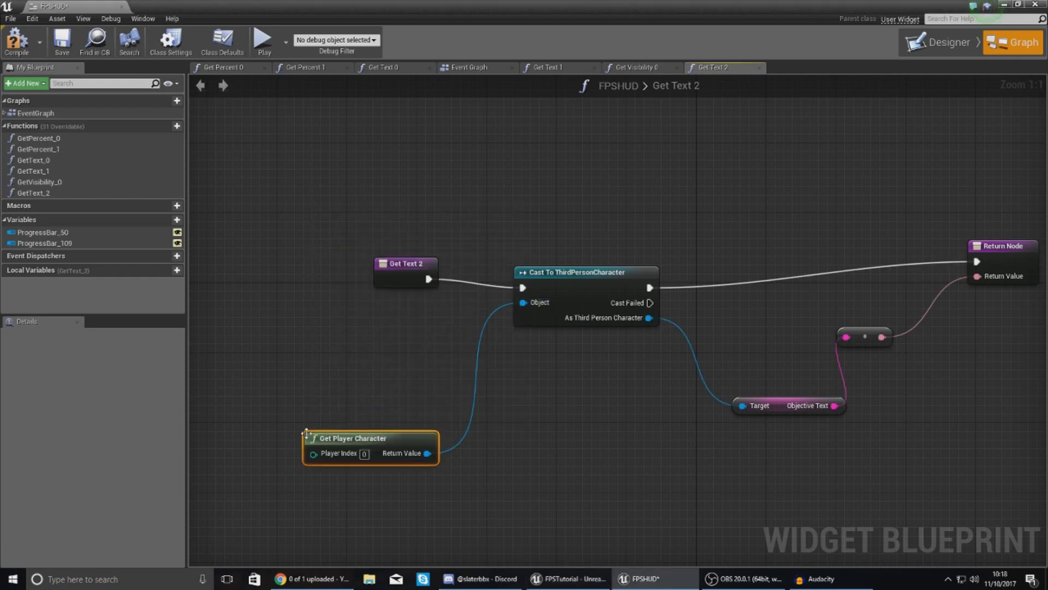
pyautogui.click(360, 427)
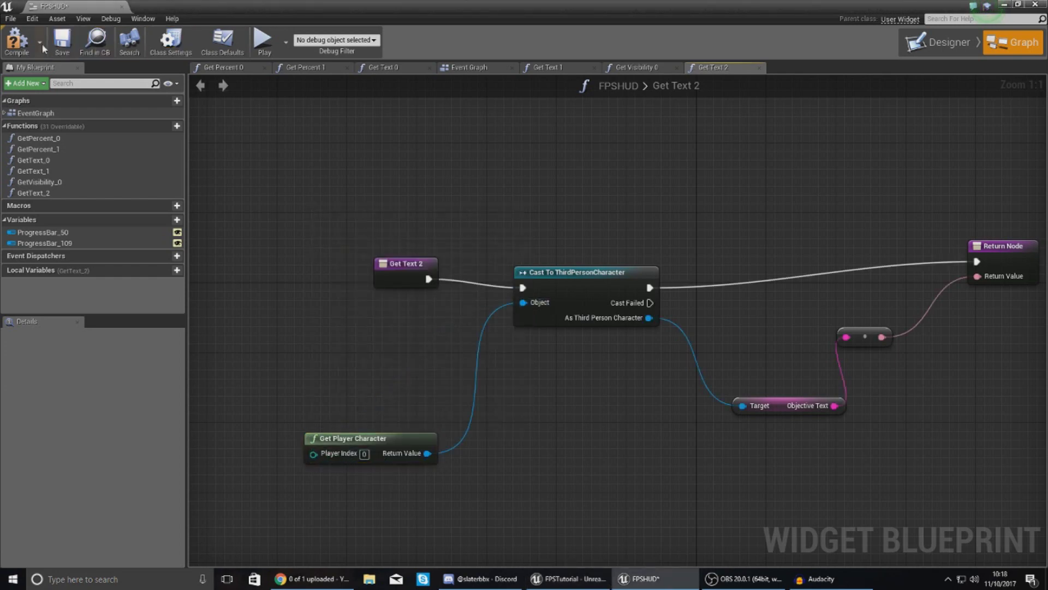
pyautogui.click(18, 42)
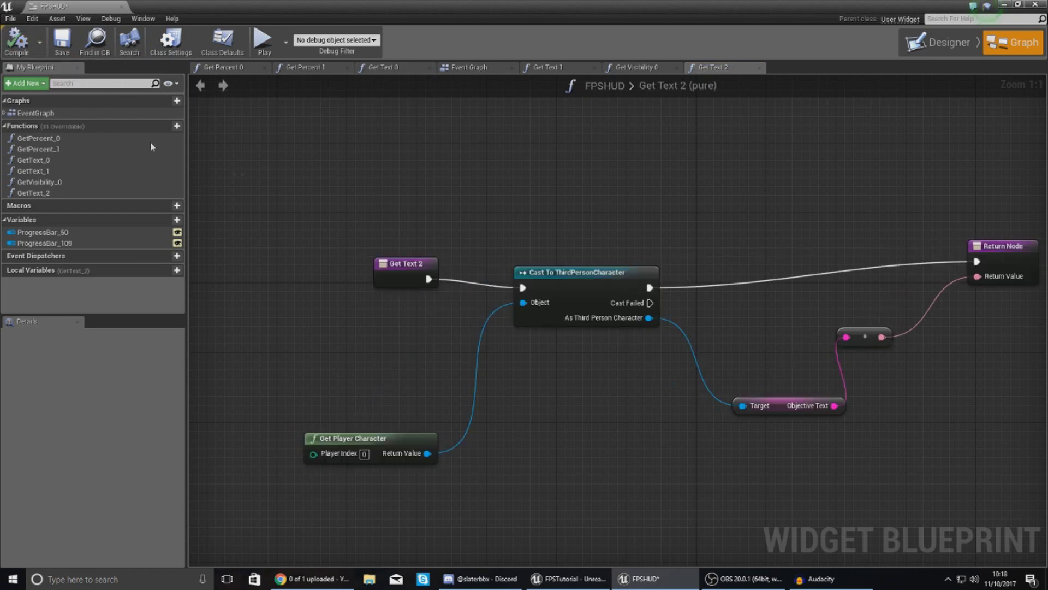
# - Return to the widget's design view, widen the bound Text Block leftward to about 352 and right-justify it
pyautogui.click(941, 43)
pyautogui.scroll(8, 590, 212)
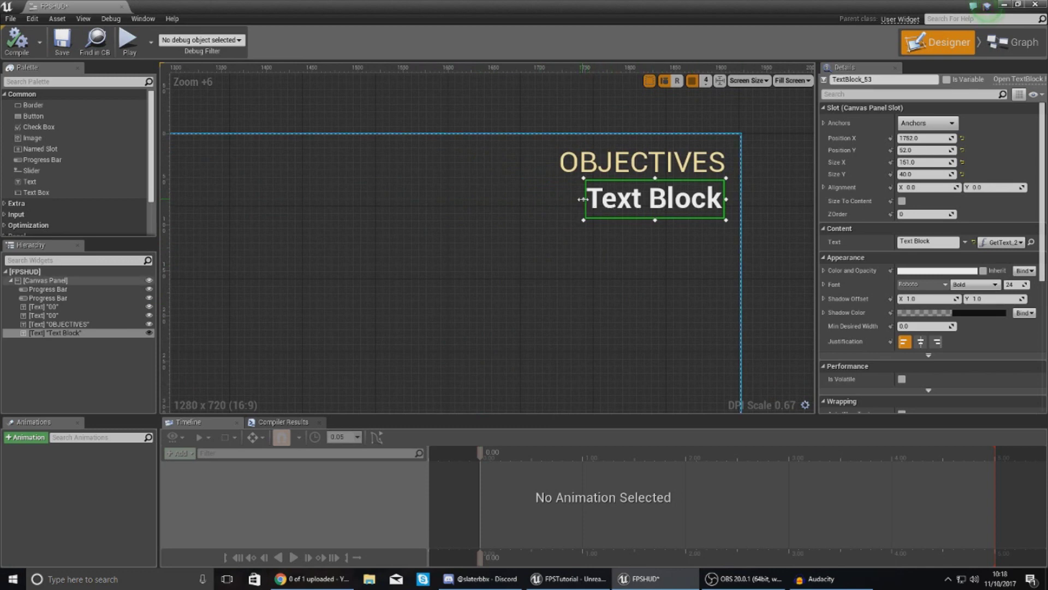
pyautogui.moveTo(583, 212); pyautogui.dragTo(402, 214)
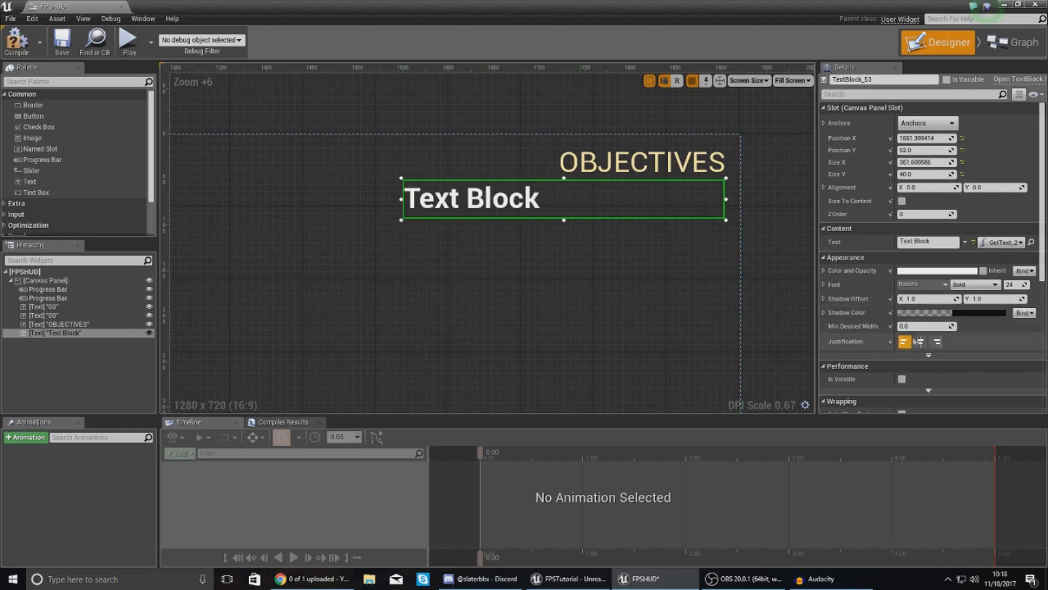
pyautogui.click(936, 342)
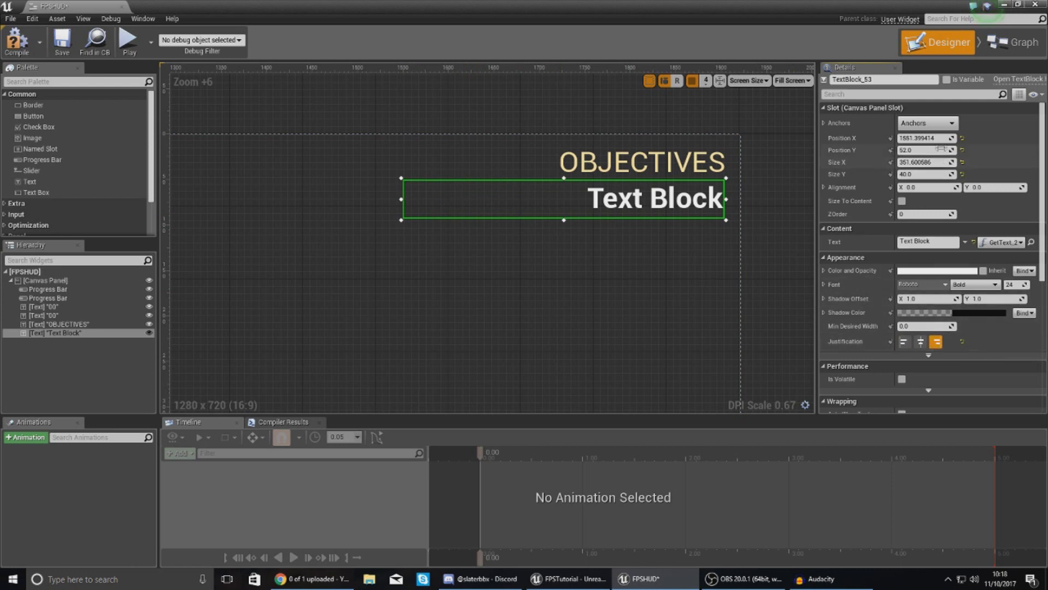
# - Anchor the bound Text Block to the canvas's upper-right corner and widen it leftward to about 493
pyautogui.click(936, 124)
pyautogui.click(989, 146)
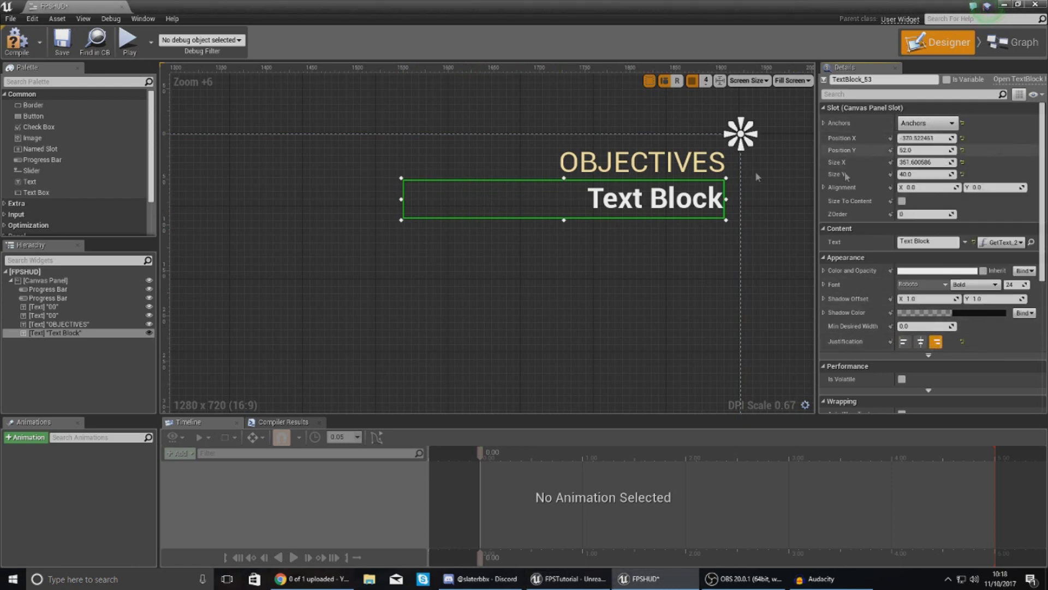
pyautogui.moveTo(403, 199); pyautogui.dragTo(325, 202)
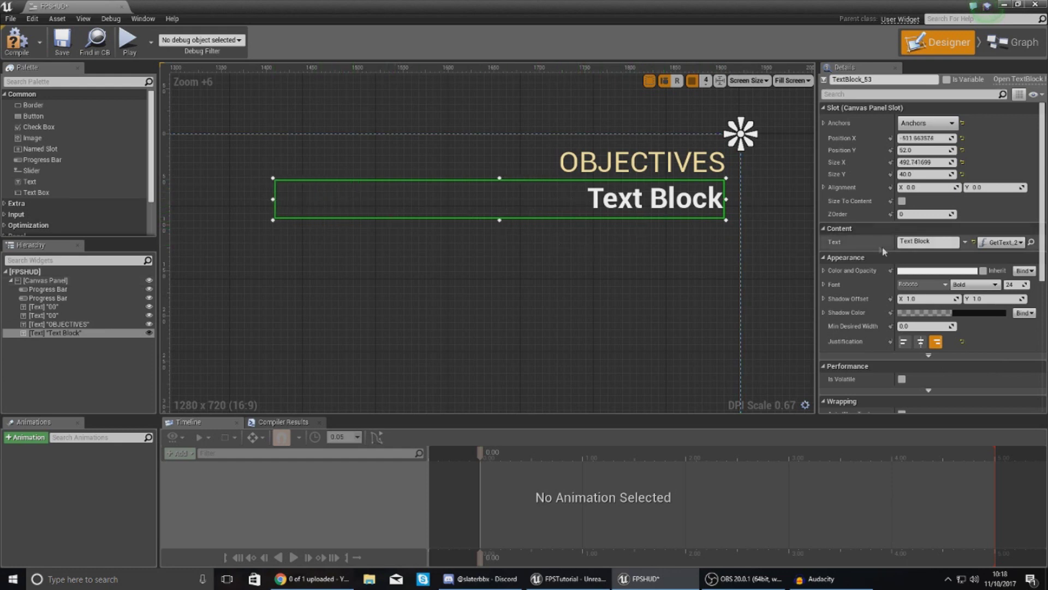
# - Set the bound Text Block's typeface to Light and its font size to 20
pyautogui.click(981, 285)
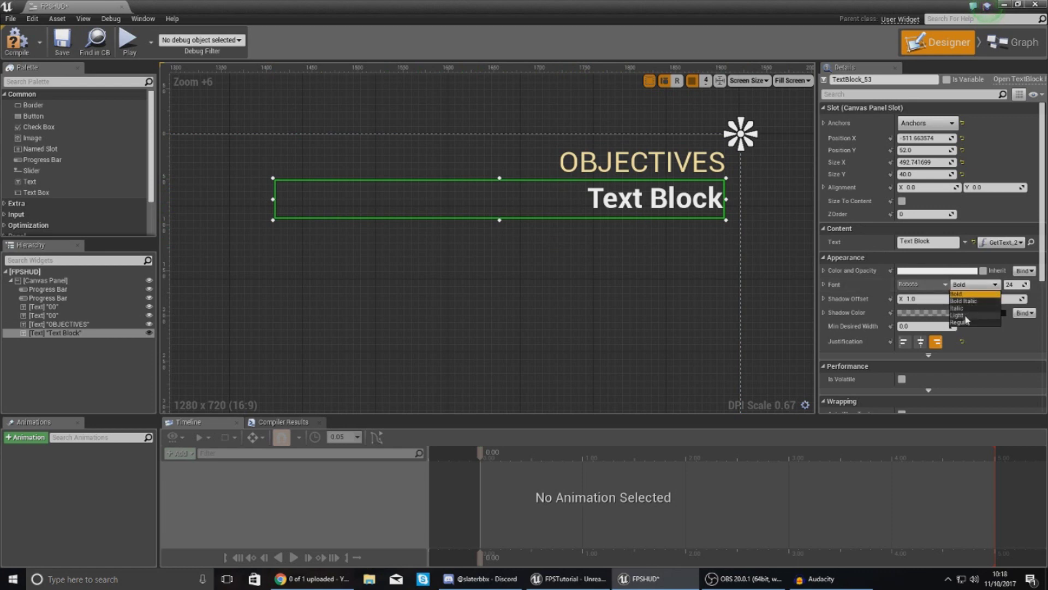
pyautogui.click(966, 315)
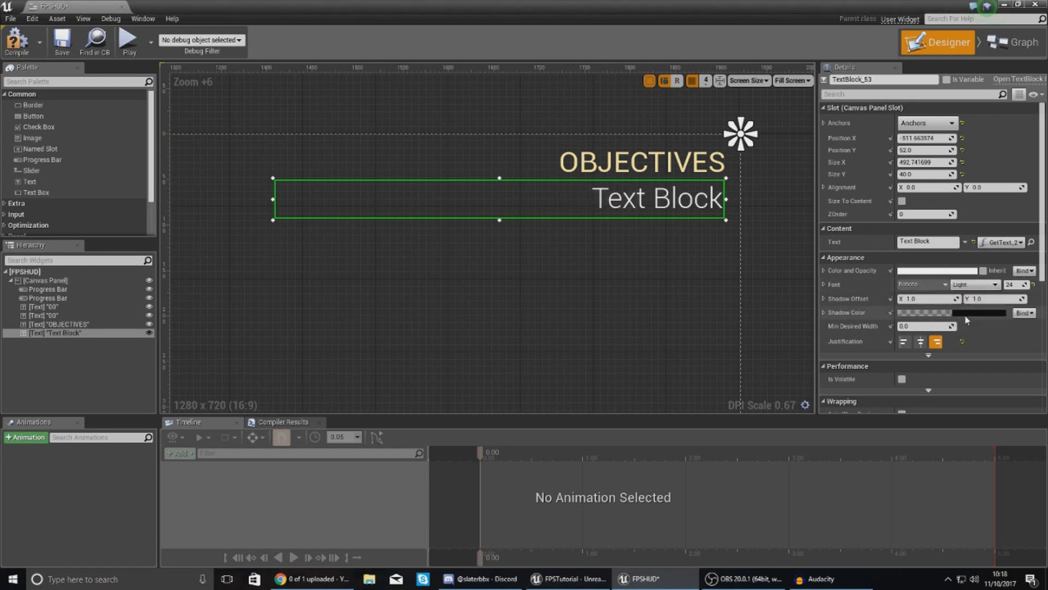
pyautogui.click(640, 236)
pyautogui.click(638, 162)
pyautogui.click(658, 182)
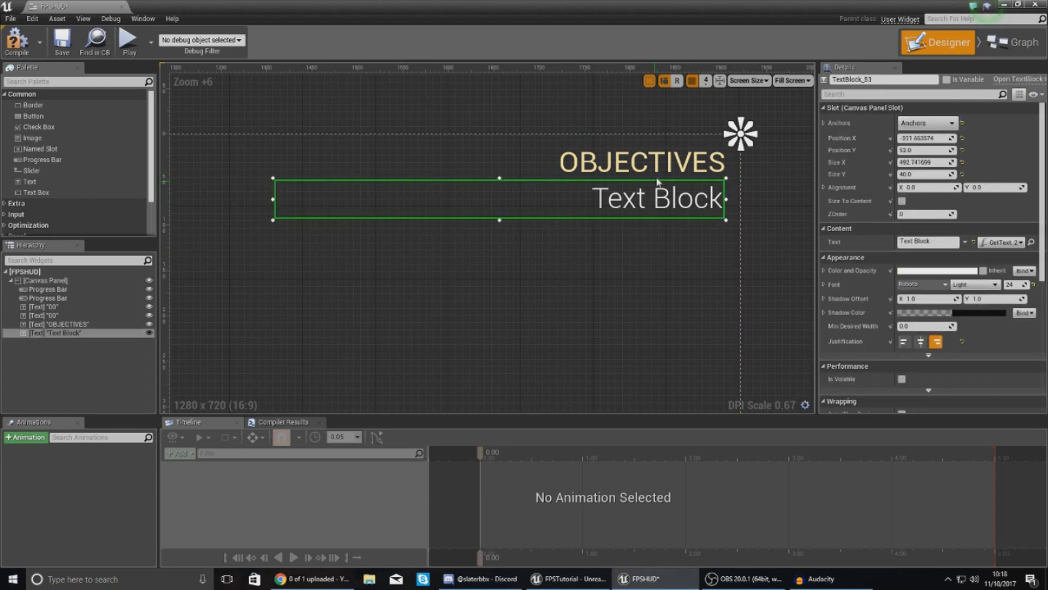
pyautogui.click(657, 180)
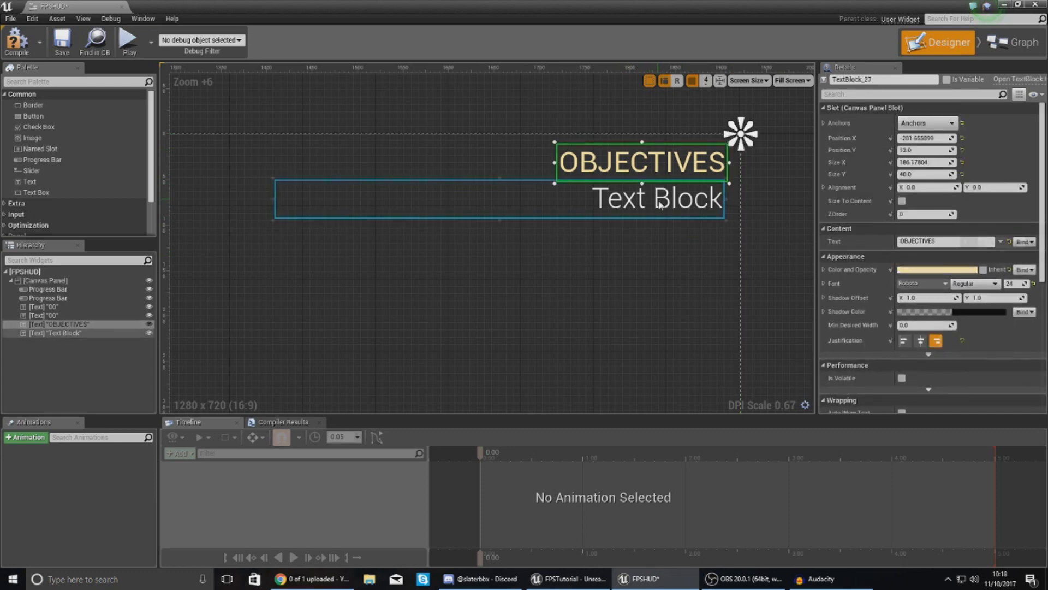
pyautogui.click(660, 205)
pyautogui.click(1016, 283)
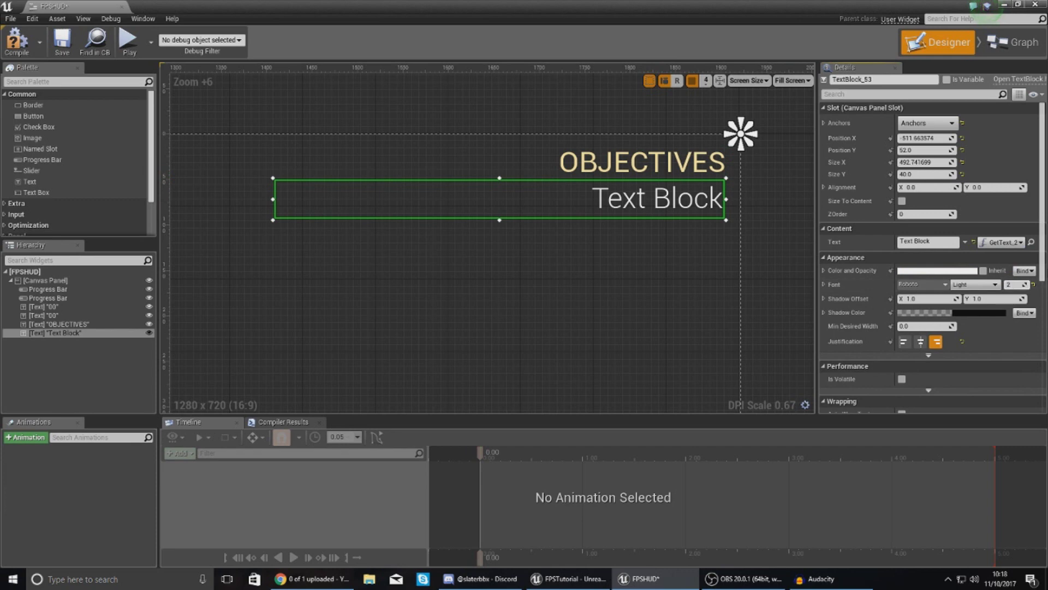
pyautogui.write('20')
pyautogui.press('Return')
pyautogui.click(786, 285)
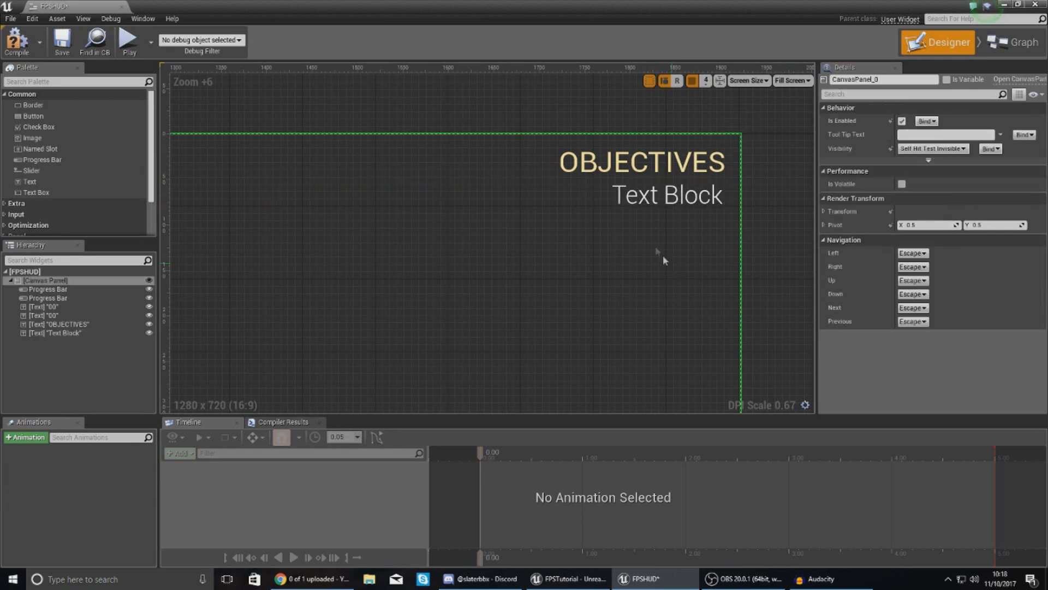
pyautogui.click(664, 202)
pyautogui.click(640, 246)
# - Switch to the level editor and play the level, moving forward to check the objectives display on the HUD
pyautogui.click(95, 41)
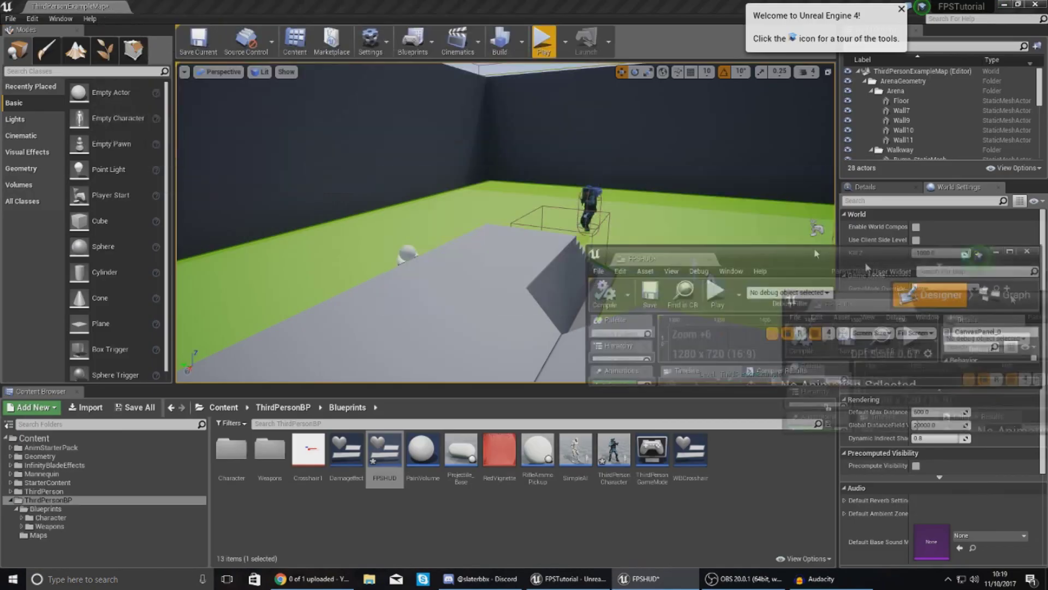
pyautogui.click(543, 40)
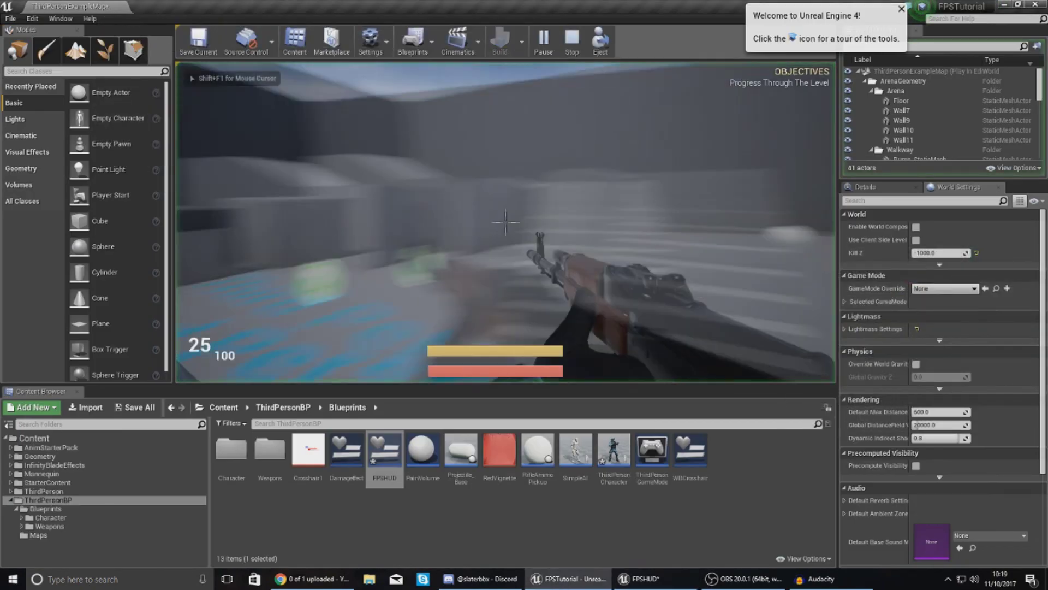
pyautogui.press('w')
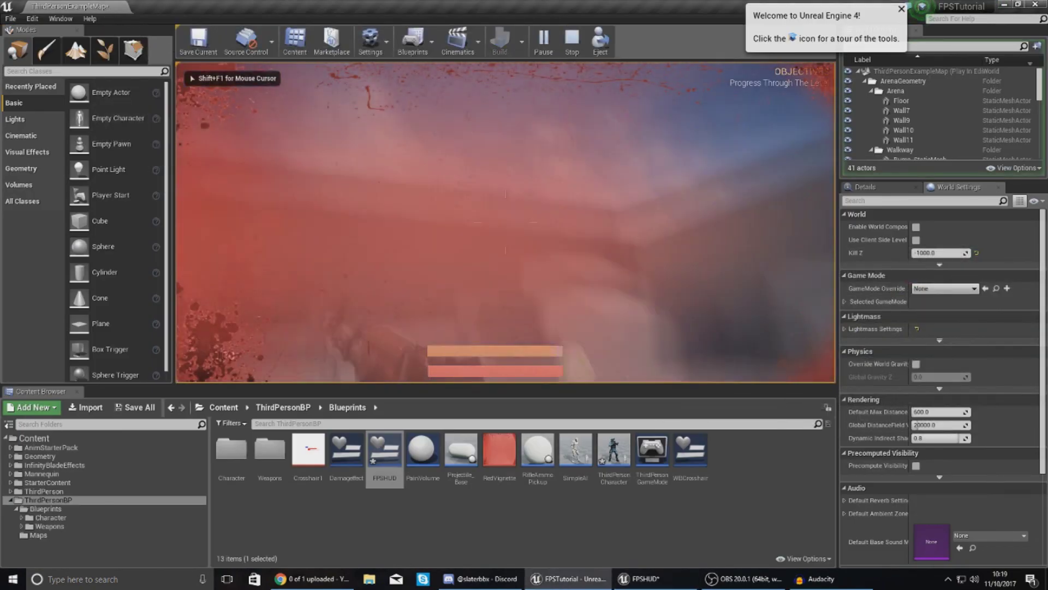
pyautogui.press('w')
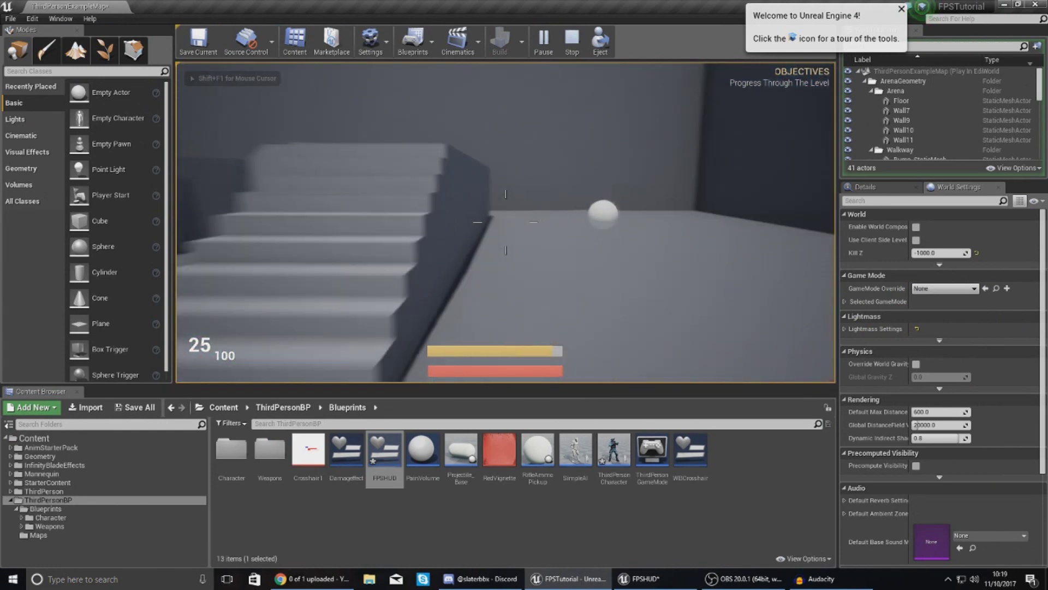
# - Move and jump around the arena to view the objectives text during gameplay, and end the play session
pyautogui.press('w')
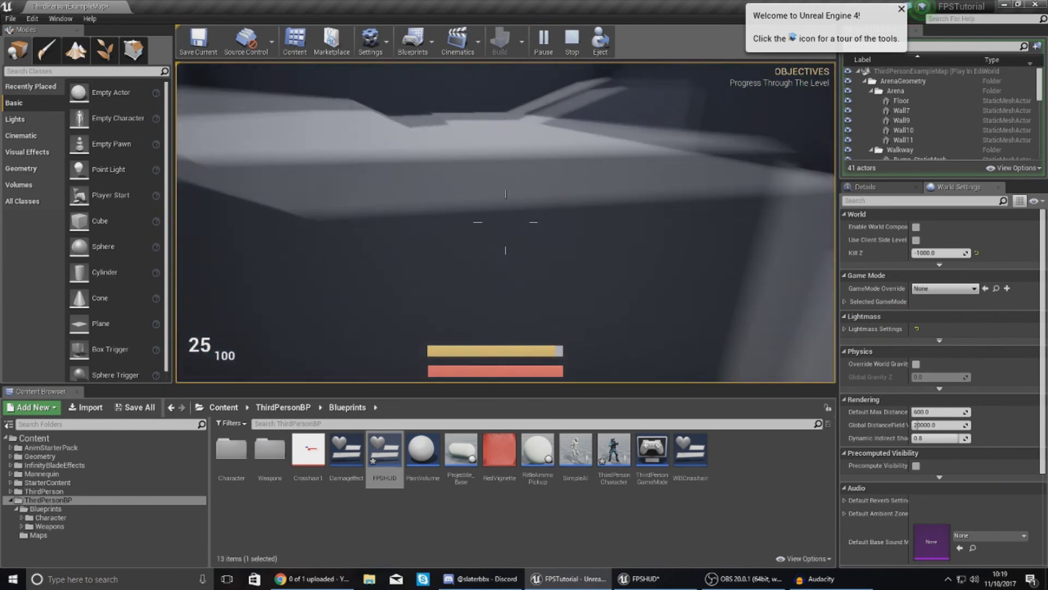
pyautogui.press('w')
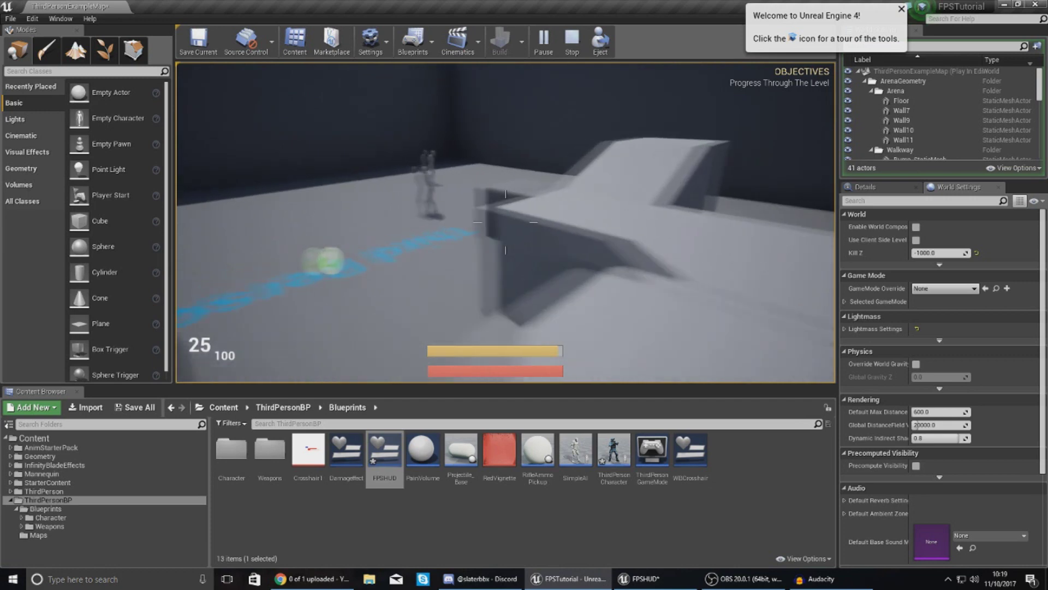
pyautogui.press('w')
pyautogui.press('space')
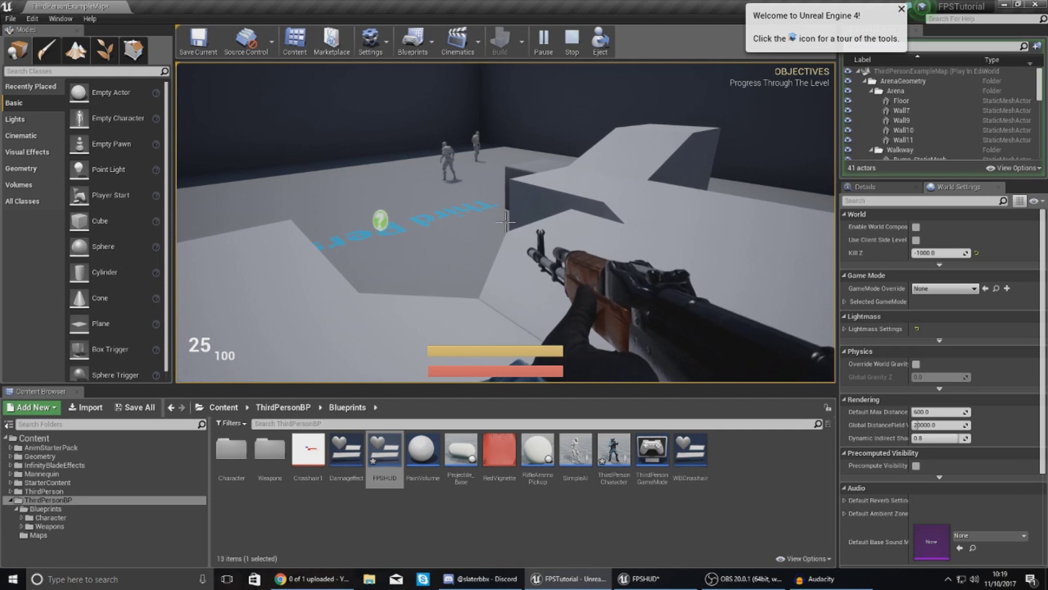
pyautogui.press('space')
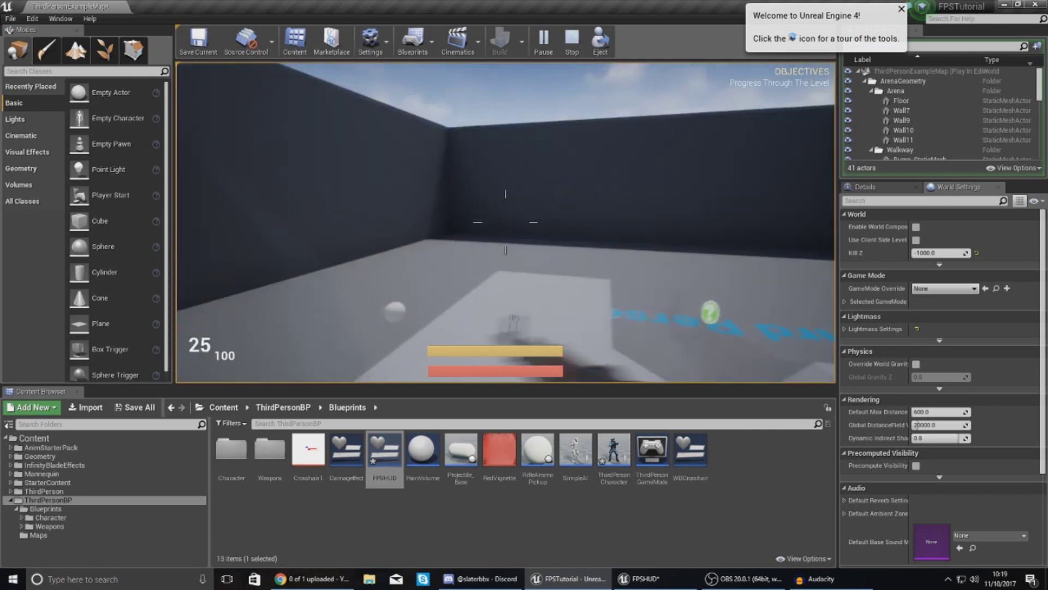
pyautogui.press('Escape')
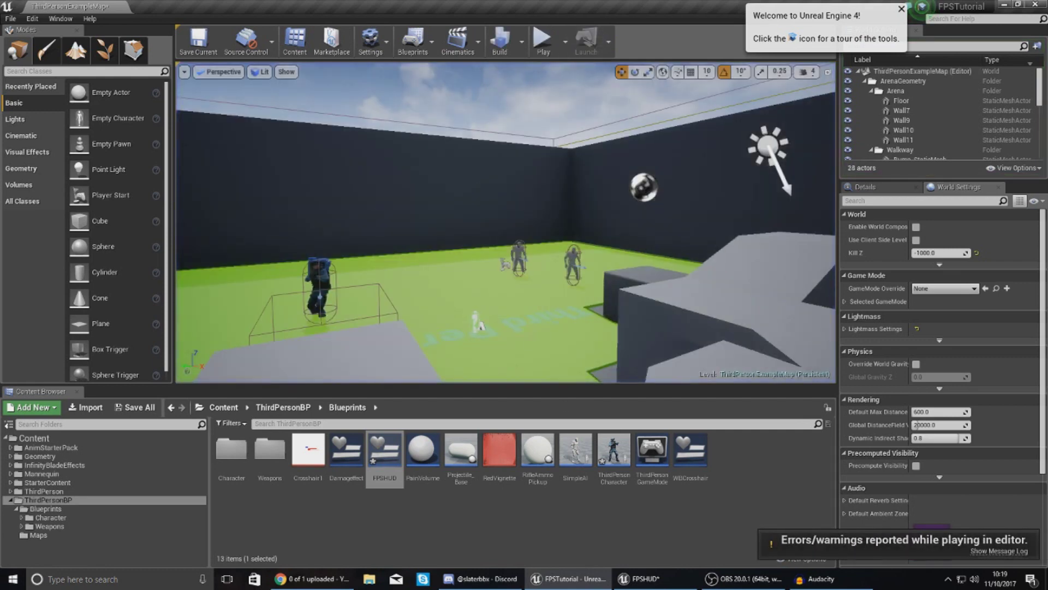
# - Close the FPSHUD widget editor and create an Actor Blueprint class named Objective1 in the Blueprints folder
pyautogui.click(638, 578)
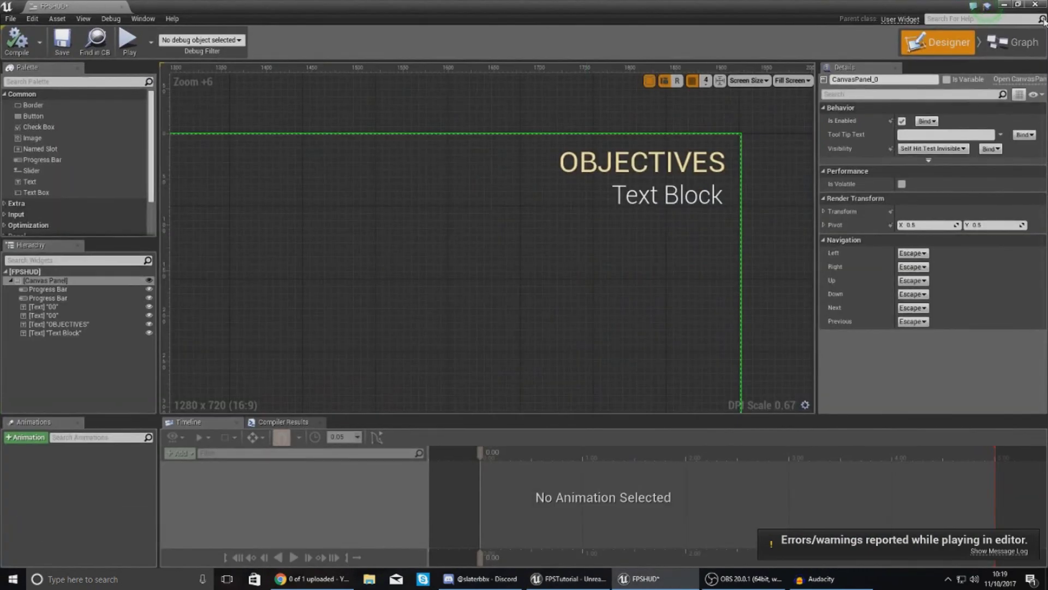
pyautogui.click(1036, 5)
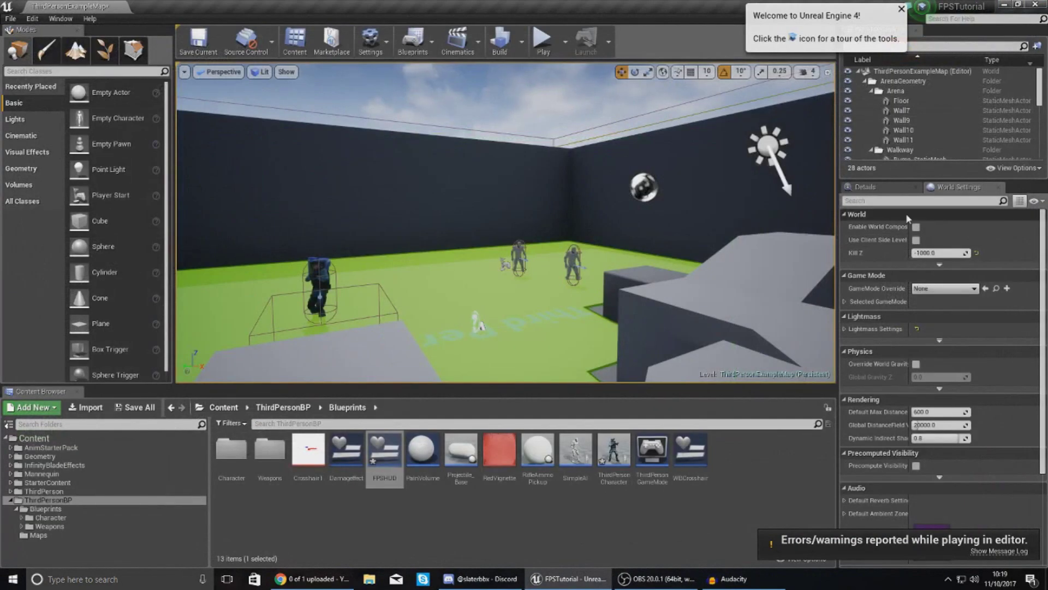
pyautogui.click(735, 493)
pyautogui.rightClick(735, 493)
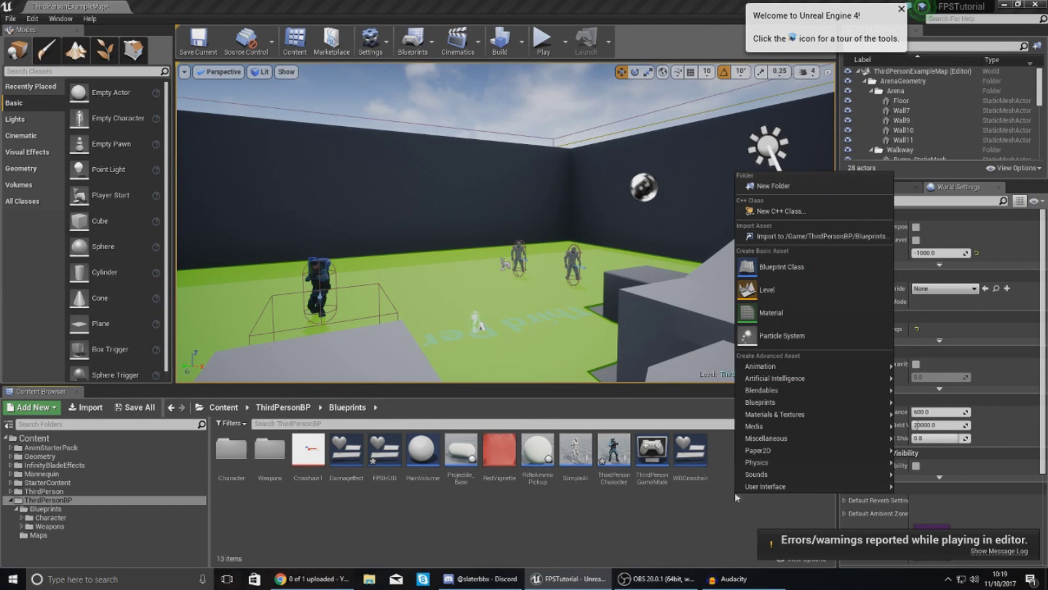
pyautogui.click(804, 262)
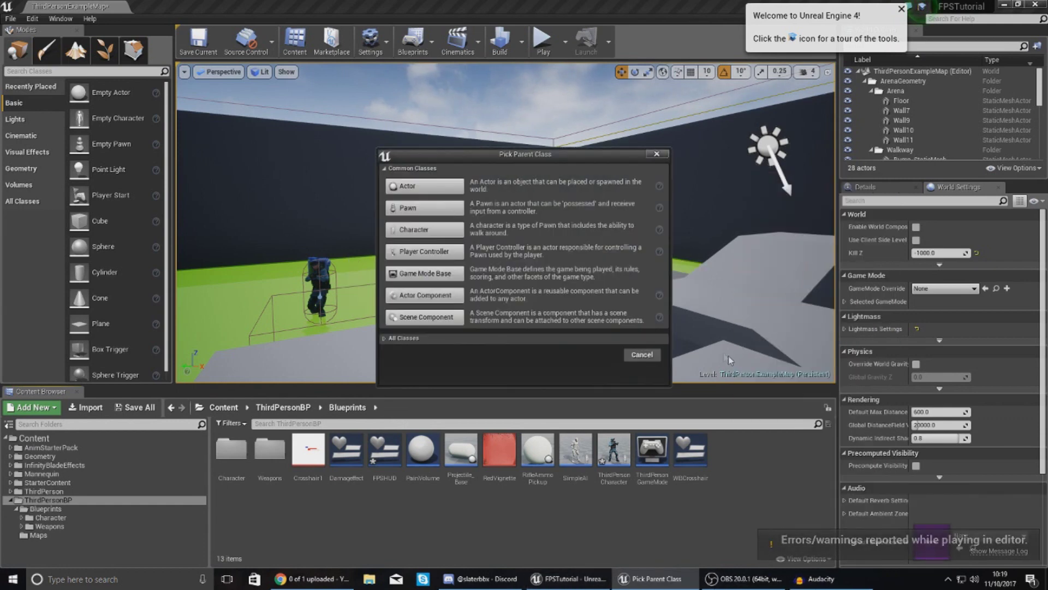
pyautogui.click(419, 188)
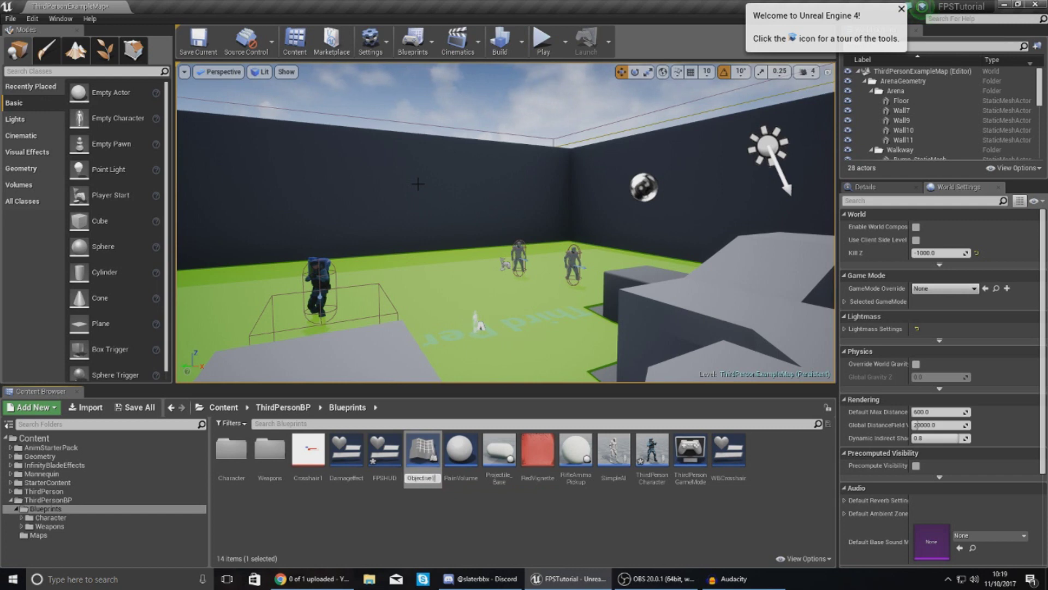
pyautogui.press('Return')
# - Open the Objective1 Blueprint and add a box collision component to it
pyautogui.doubleClick(416, 447)
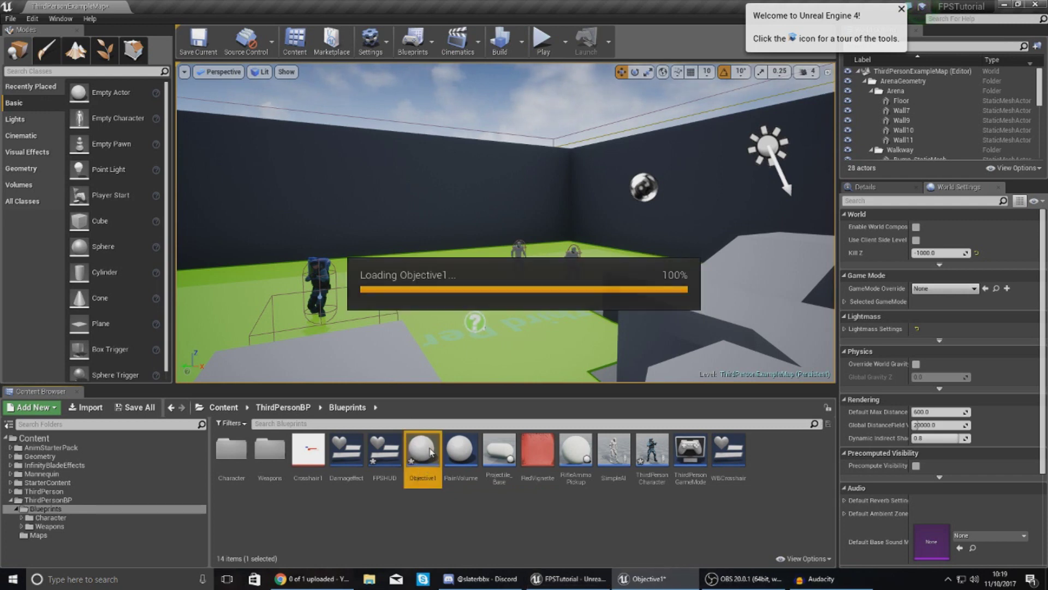
pyautogui.click(44, 46)
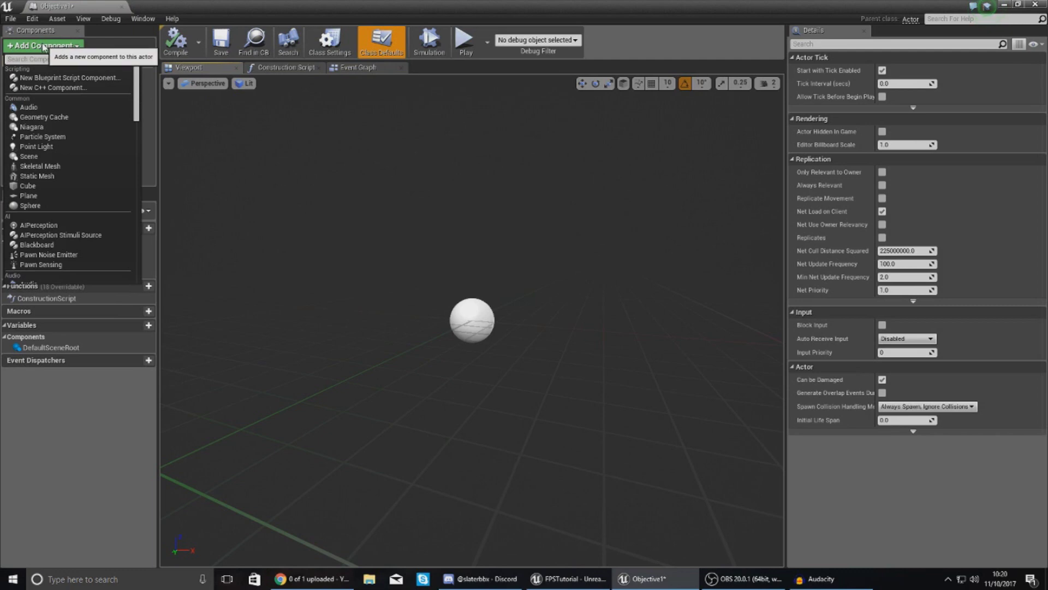
pyautogui.click(70, 52)
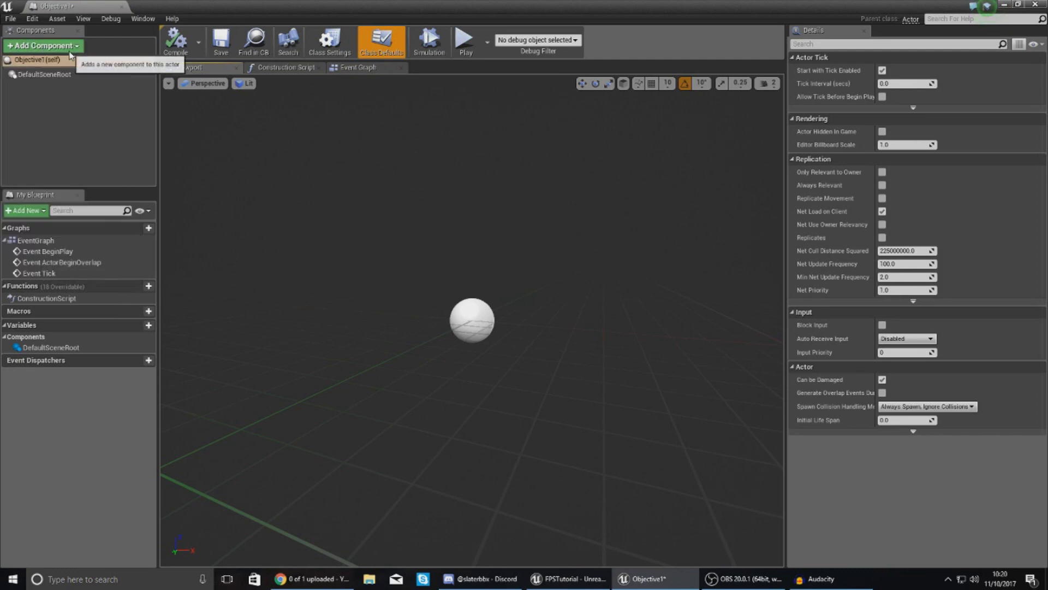
pyautogui.click(44, 46)
pyautogui.moveTo(136, 93); pyautogui.dragTo(146, 273)
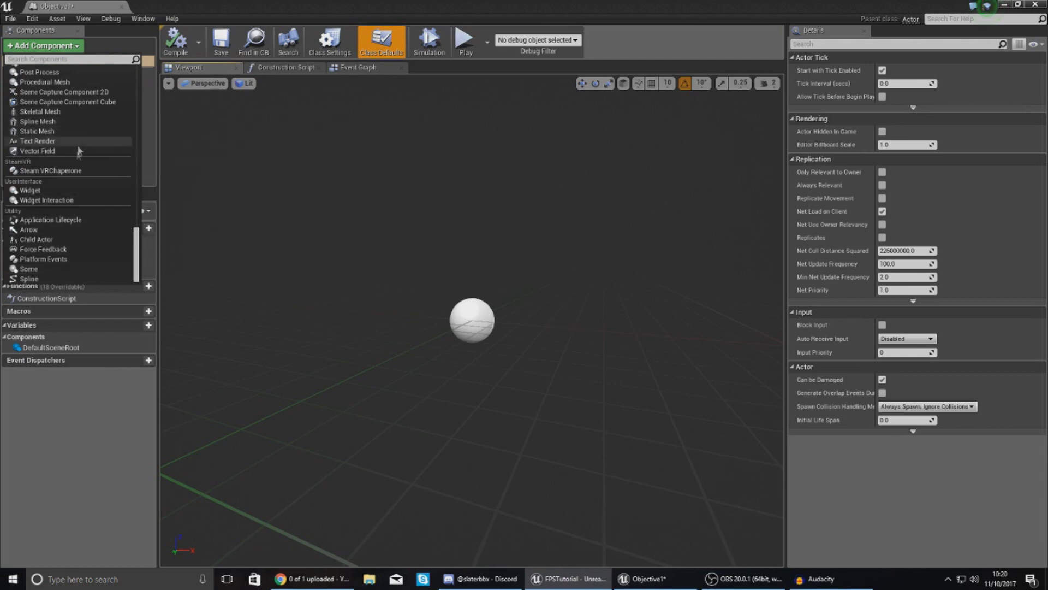
pyautogui.scroll(3, 77, 187)
pyautogui.scroll(3, 76, 187)
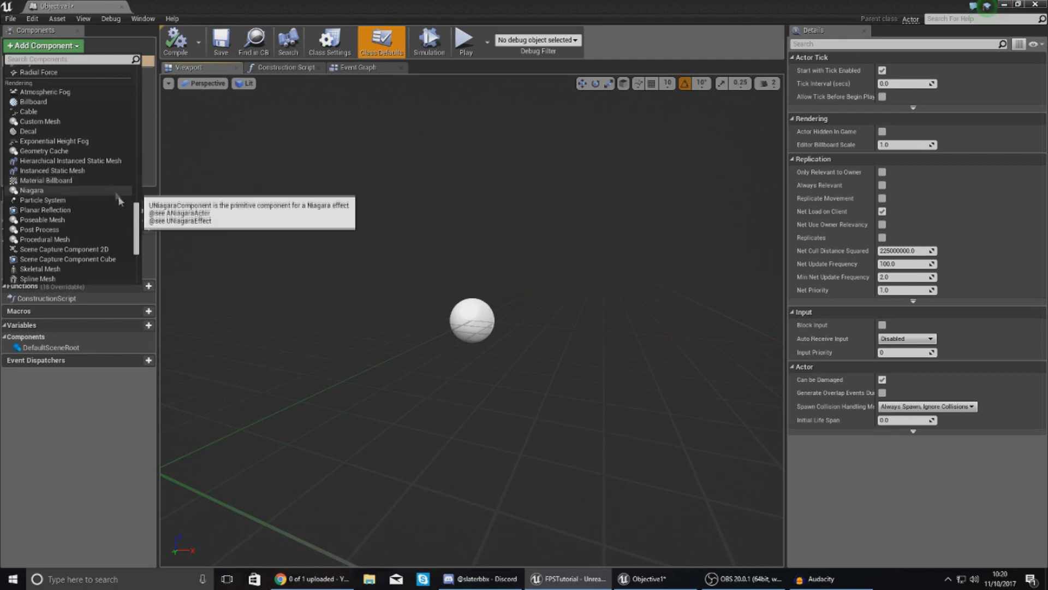
pyautogui.scroll(-5, 136, 246)
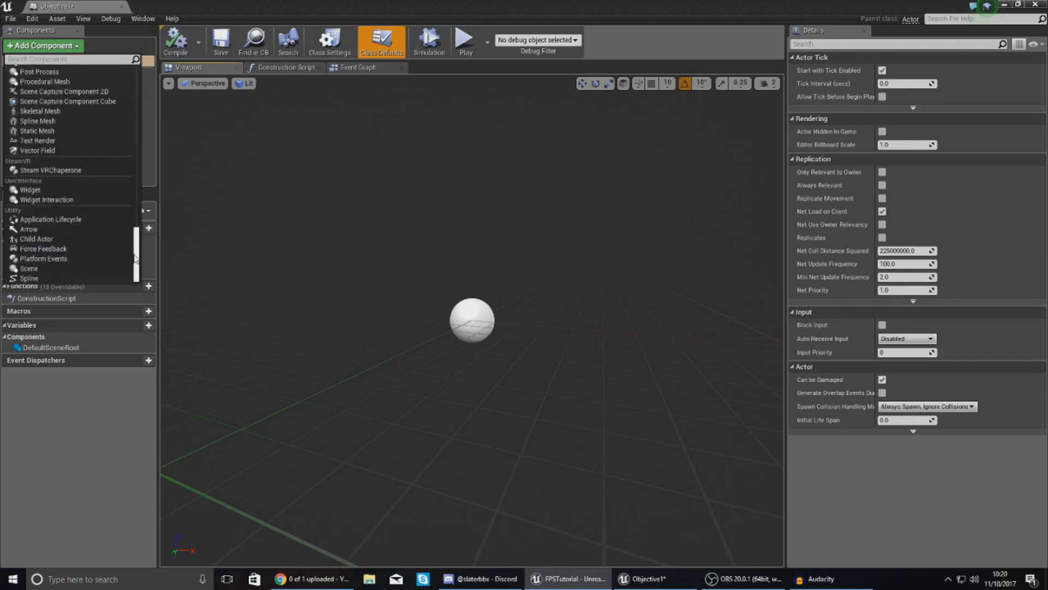
pyautogui.moveTo(135, 256); pyautogui.dragTo(140, 121)
pyautogui.click(47, 219)
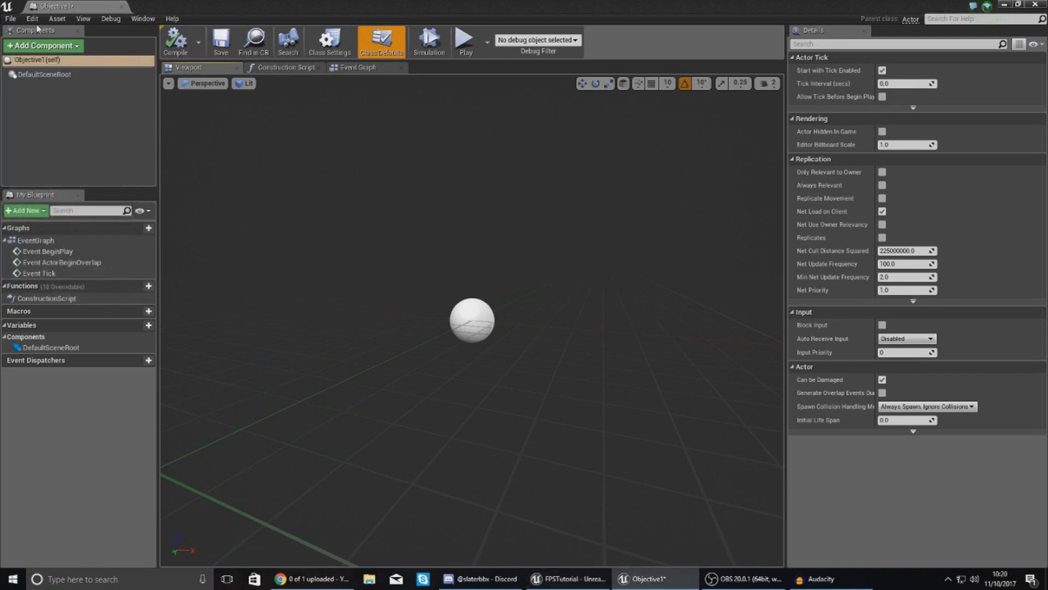
pyautogui.scroll(2, 478, 327)
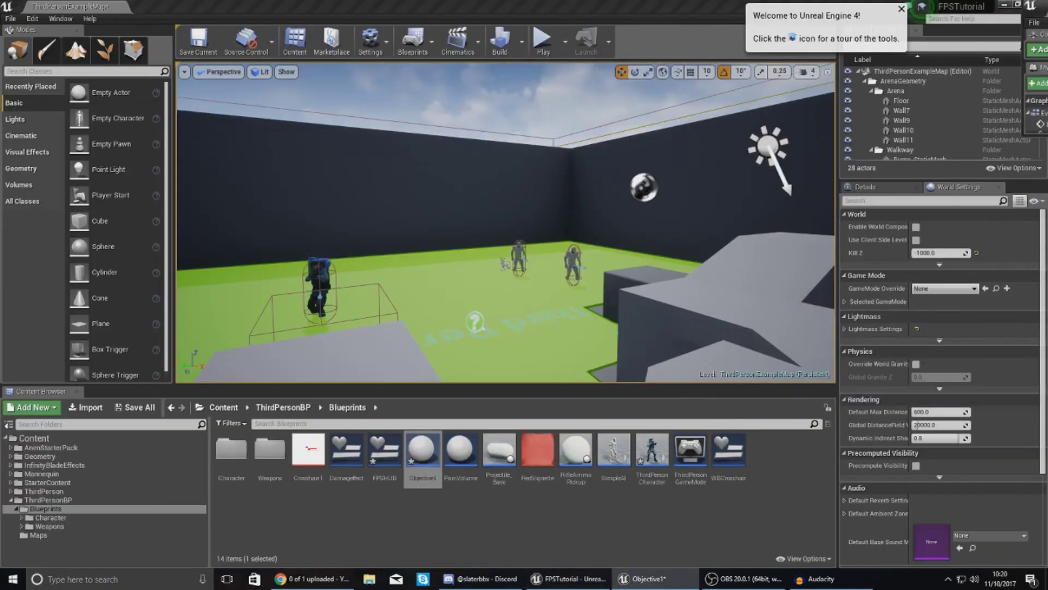
# - Place an Objective1 actor in the level and position it on top of the small cube beside the ramp
pyautogui.moveTo(422, 450); pyautogui.dragTo(433, 269)
pyautogui.moveTo(475, 272); pyautogui.dragTo(251, 311, button='right')
pyautogui.moveTo(453, 290); pyautogui.dragTo(510, 267, button='right')
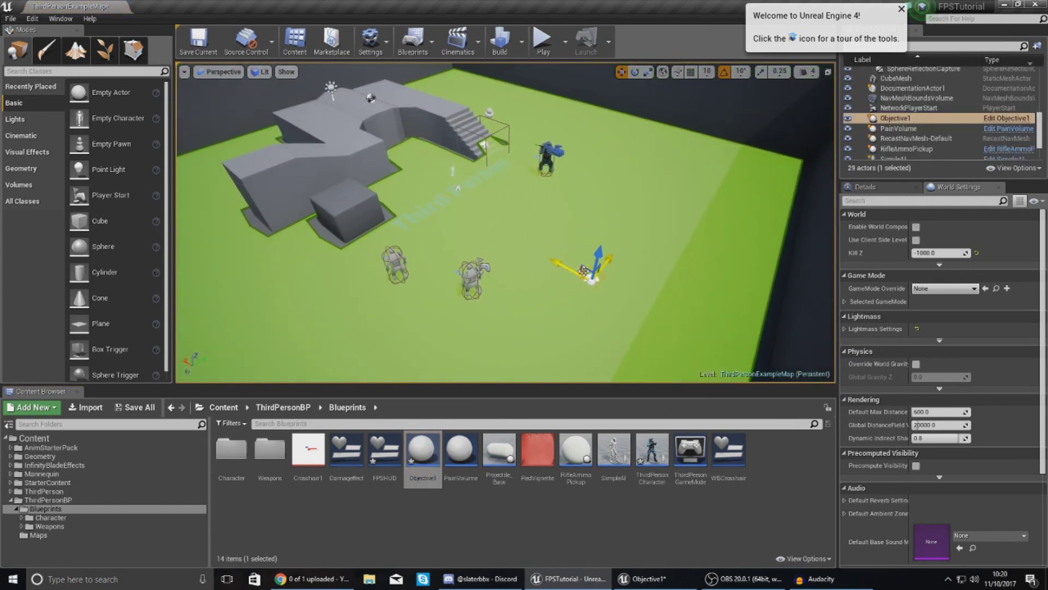
pyautogui.moveTo(413, 239); pyautogui.dragTo(319, 162)
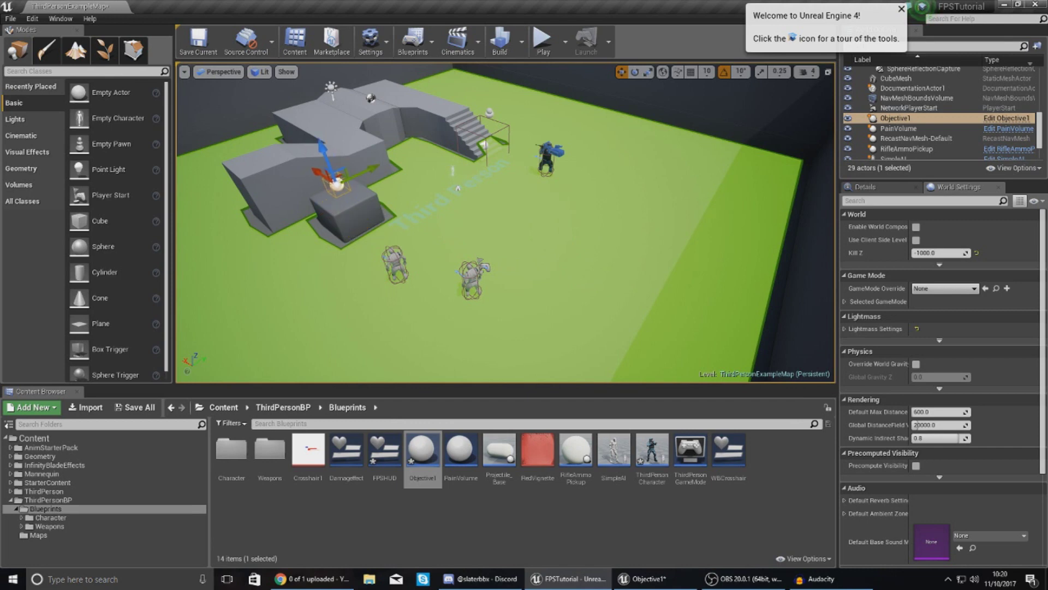
pyautogui.press('f')
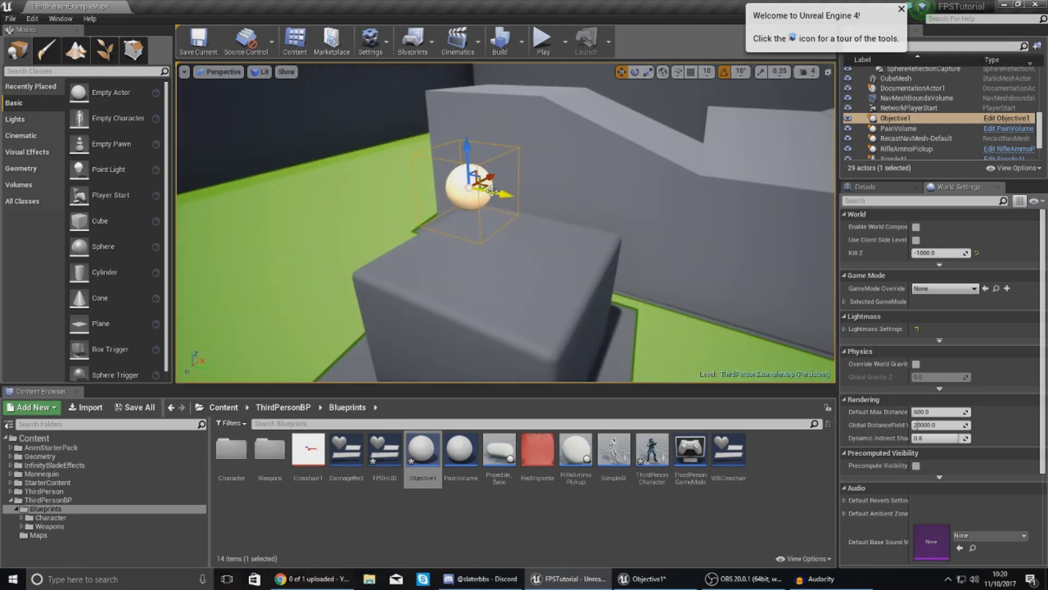
pyautogui.moveTo(492, 190); pyautogui.dragTo(537, 206)
# - Return to the Objective1 Blueprint and scale its Box component uniformly to about 1.55
pyautogui.click(647, 578)
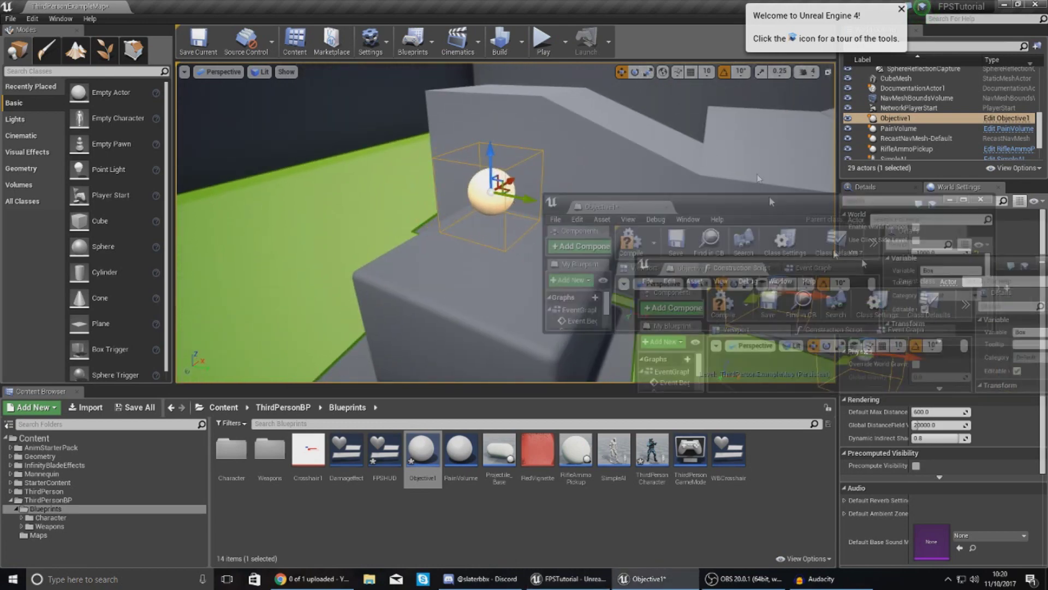
pyautogui.press('r')
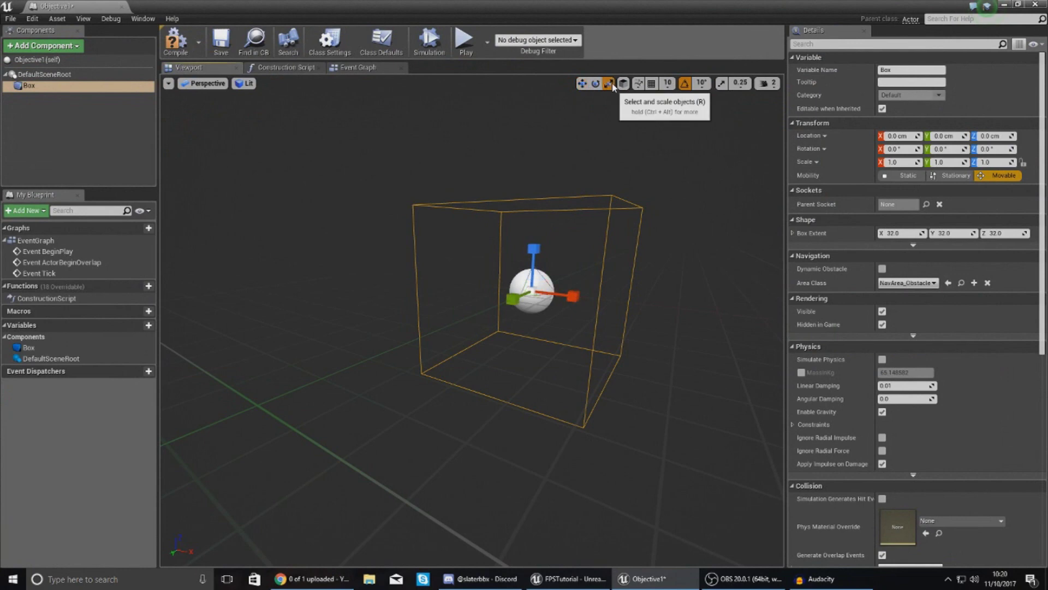
pyautogui.moveTo(521, 314); pyautogui.dragTo(534, 318, button='right')
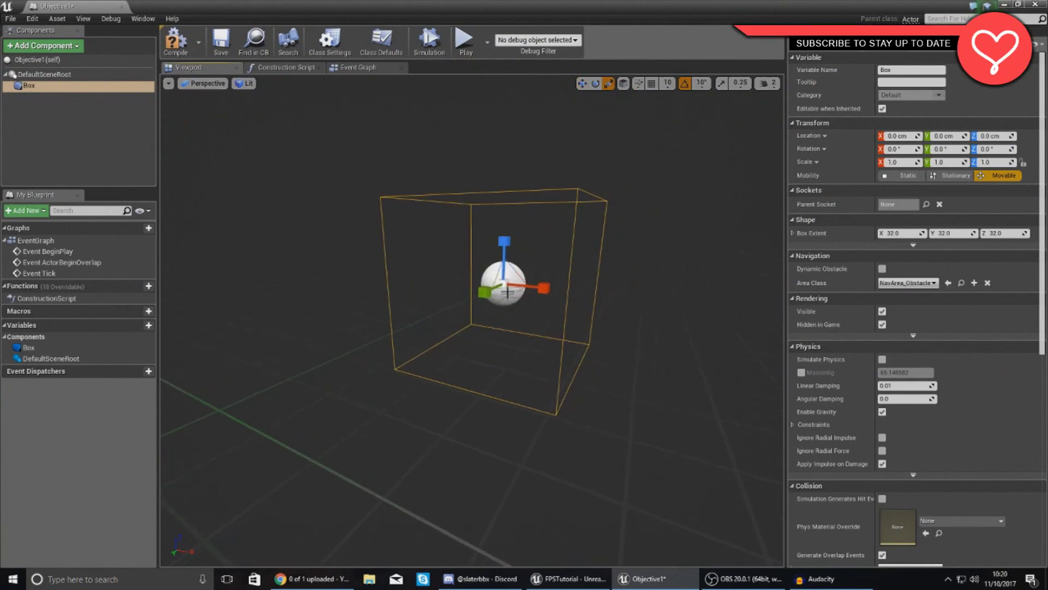
pyautogui.moveTo(505, 288); pyautogui.dragTo(538, 249)
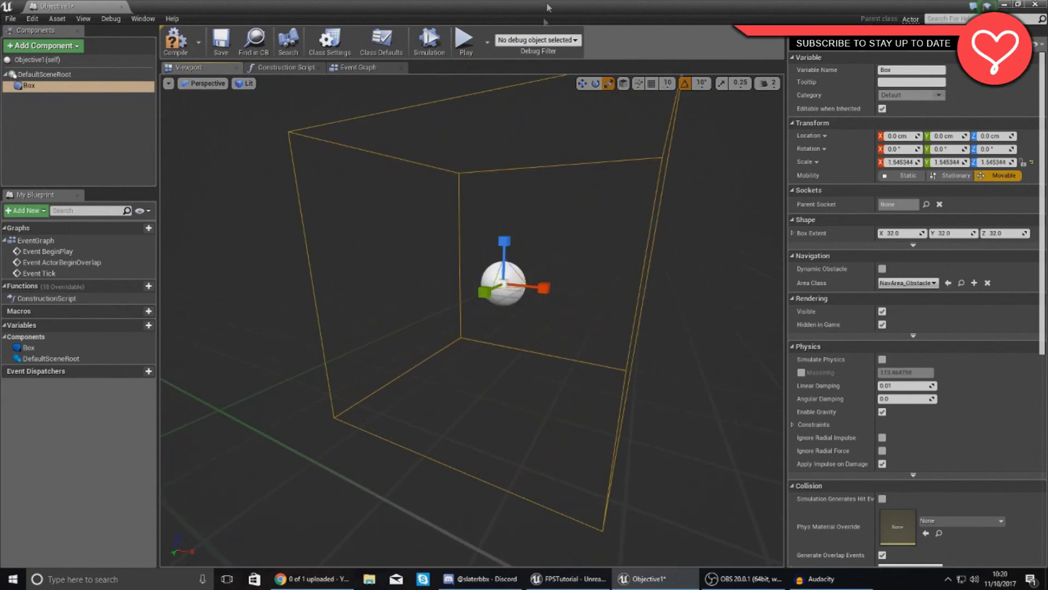
# - Inspect the enlarged box around the placed objective in the level, and examine it in the Blueprint viewport
pyautogui.moveTo(548, 8); pyautogui.dragTo(869, 266)
pyautogui.moveTo(454, 239); pyautogui.dragTo(500, 234, button='right')
pyautogui.press('a')
pyautogui.press('d')
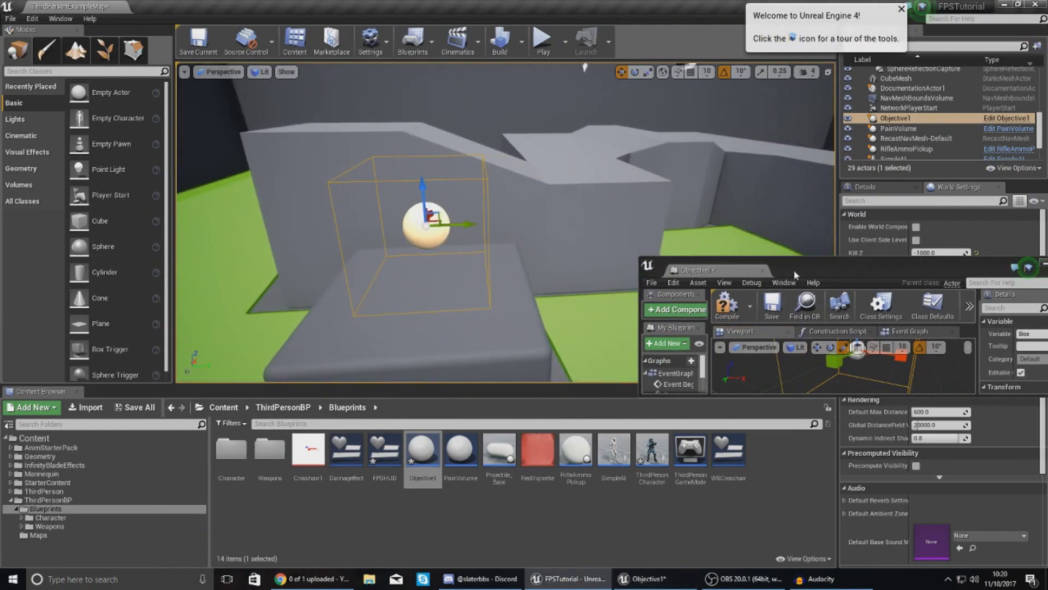
pyautogui.doubleClick(794, 272)
pyautogui.press('s')
pyautogui.moveTo(572, 258); pyautogui.dragTo(586, 224, button='right')
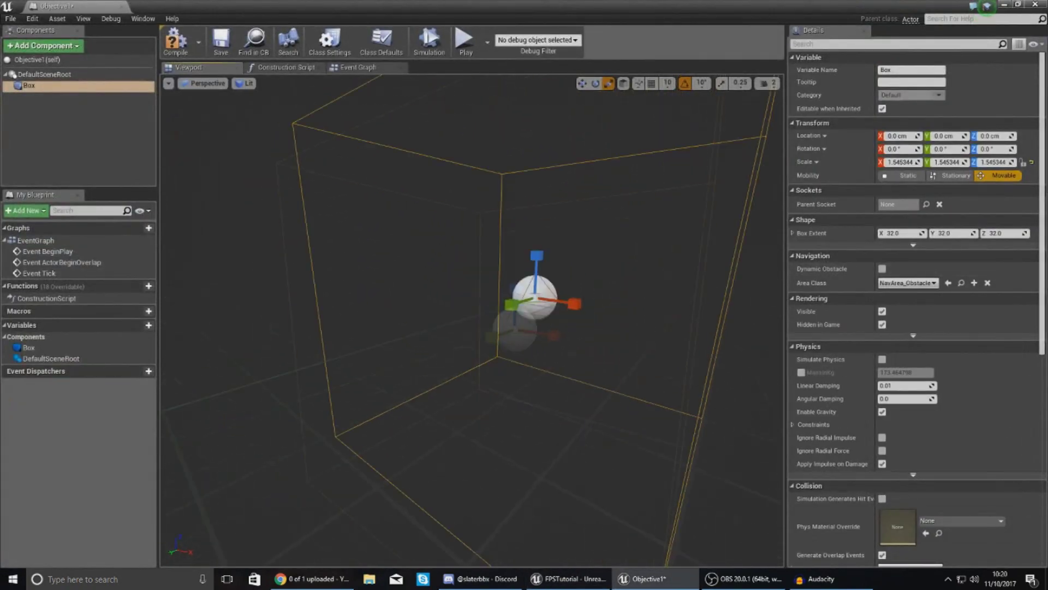
pyautogui.moveTo(472, 320); pyautogui.dragTo(523, 278, button='right')
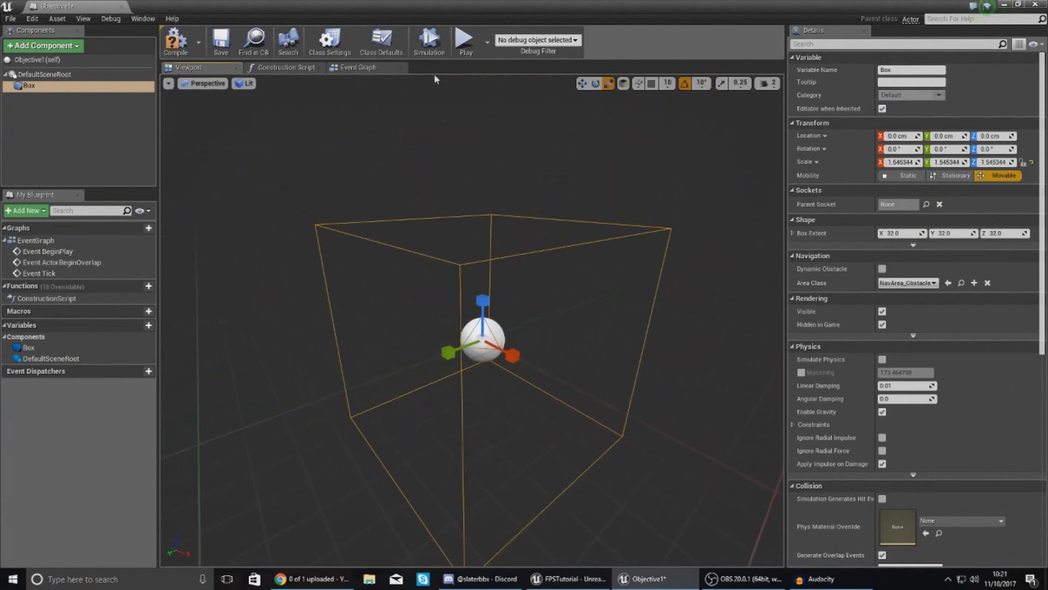
# - In the Event Graph, add a Cast To ThirdPersonCharacter from Event ActorBeginOverlap's Other Actor and align it beside the event
pyautogui.click(376, 70)
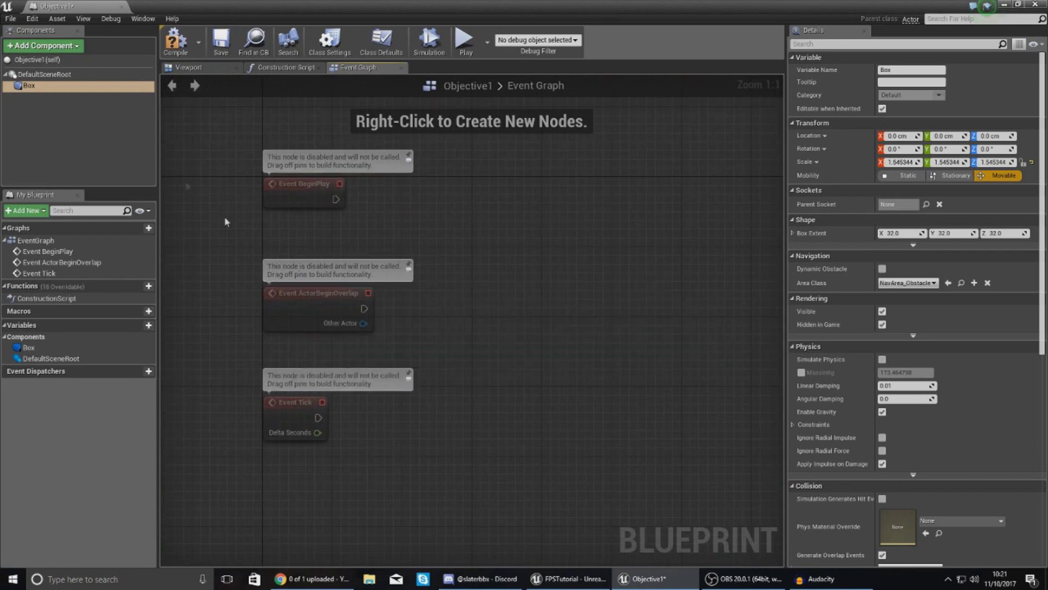
pyautogui.moveTo(469, 323); pyautogui.dragTo(469, 323)
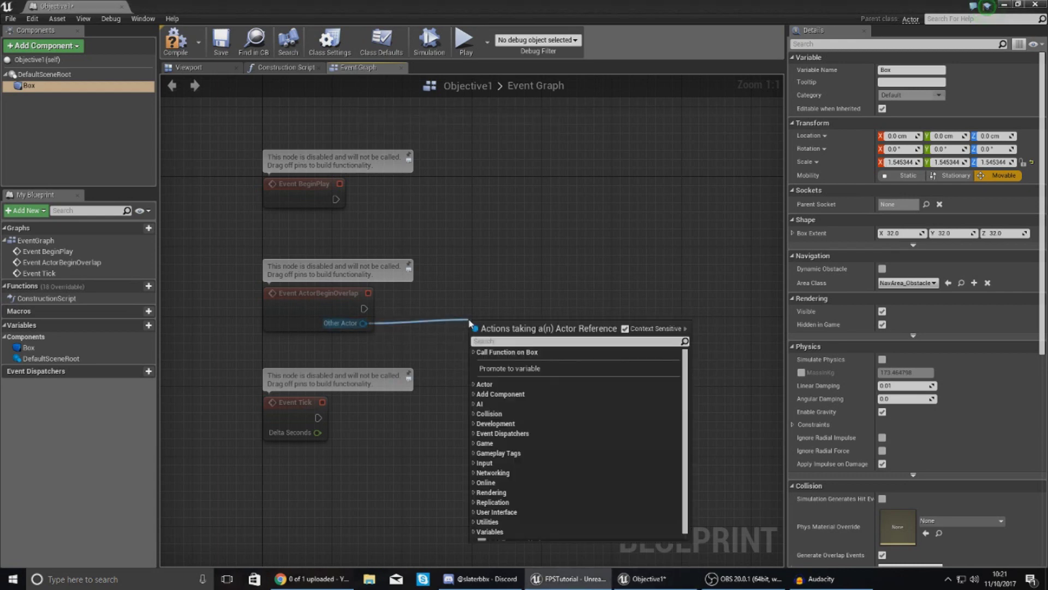
pyautogui.write('cast to thirdpers')
pyautogui.press('Return')
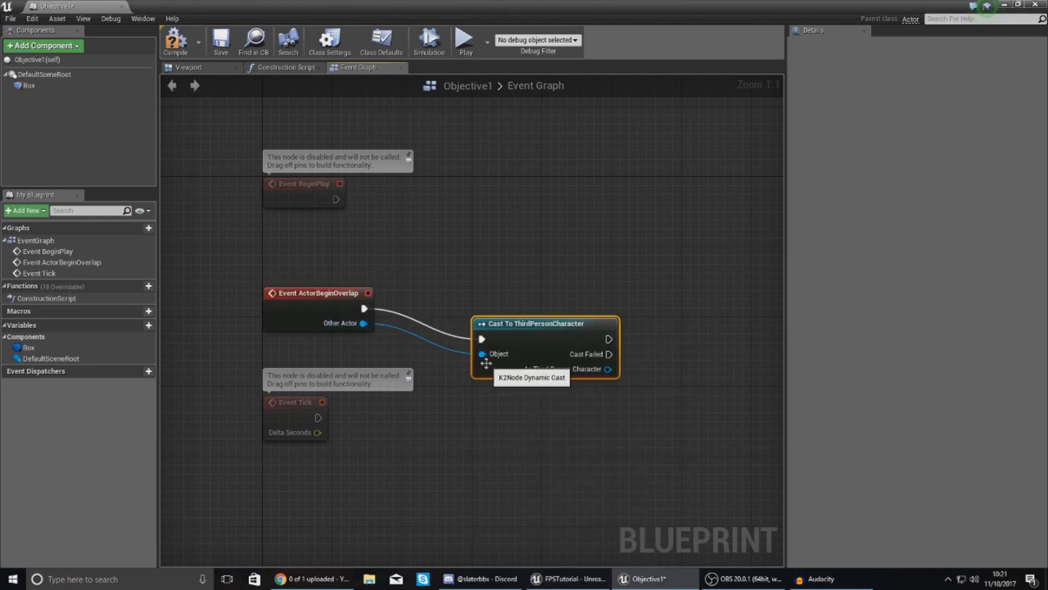
pyautogui.moveTo(528, 339); pyautogui.dragTo(507, 302)
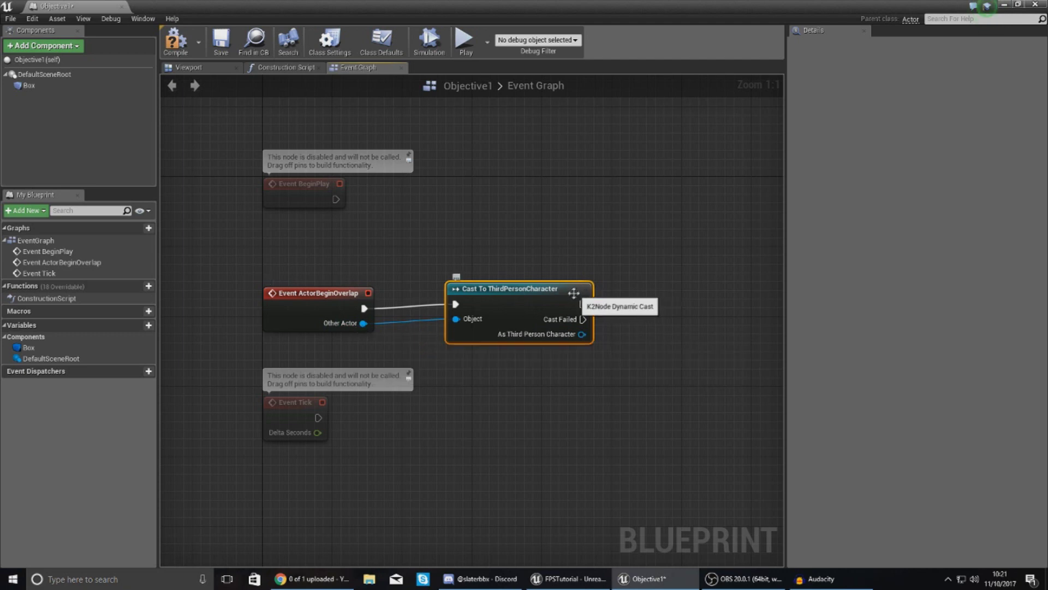
# - Add a Set Objective Text node targeting the cast's As Third Person Character output
pyautogui.moveTo(570, 302); pyautogui.dragTo(408, 318, button='right')
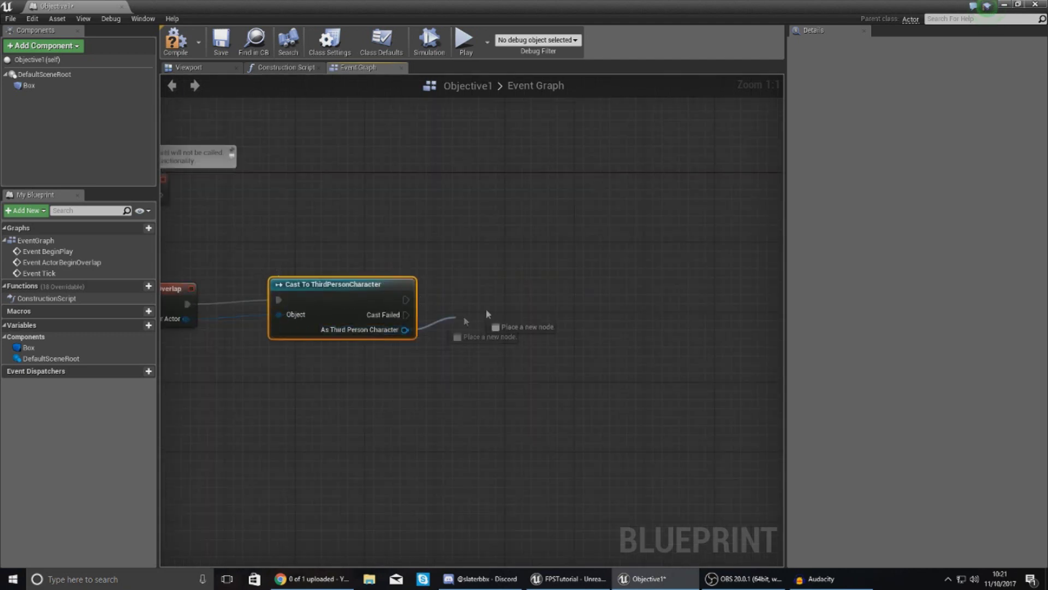
pyautogui.moveTo(487, 315); pyautogui.dragTo(497, 310)
pyautogui.write('set objec')
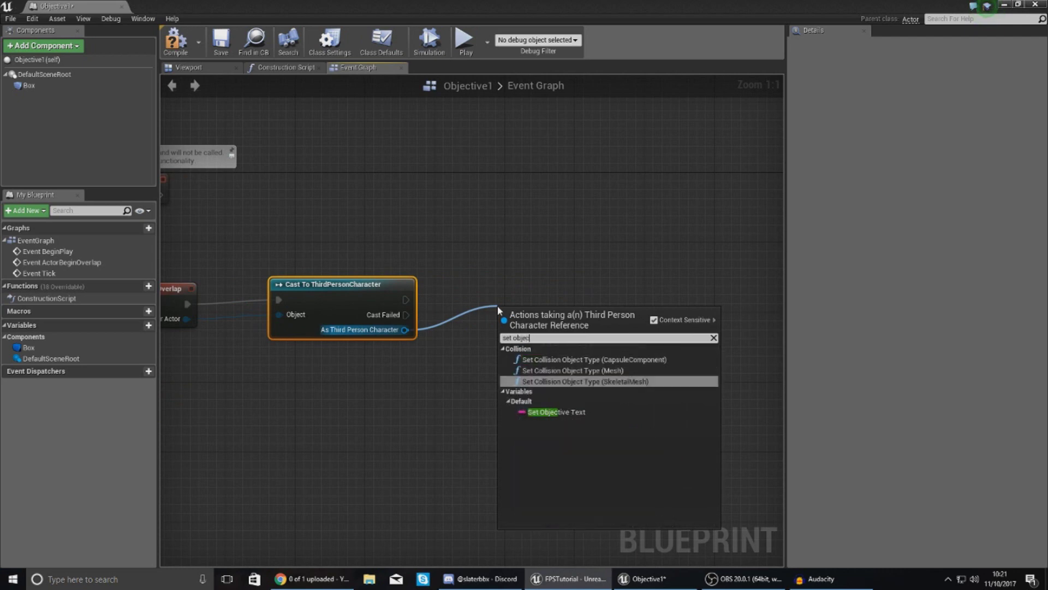
pyautogui.press('Down')
pyautogui.press('Return')
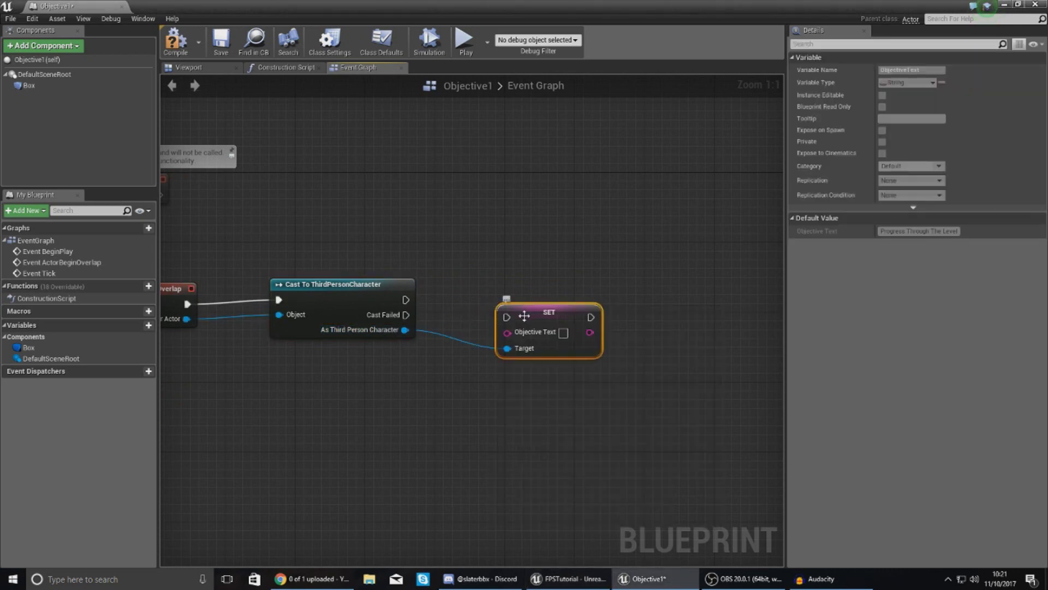
# - Connect the cast's success execution output to the Set Objective Text node and enter "Go kill the boss!" as its Objective Text
pyautogui.moveTo(524, 315); pyautogui.dragTo(408, 305)
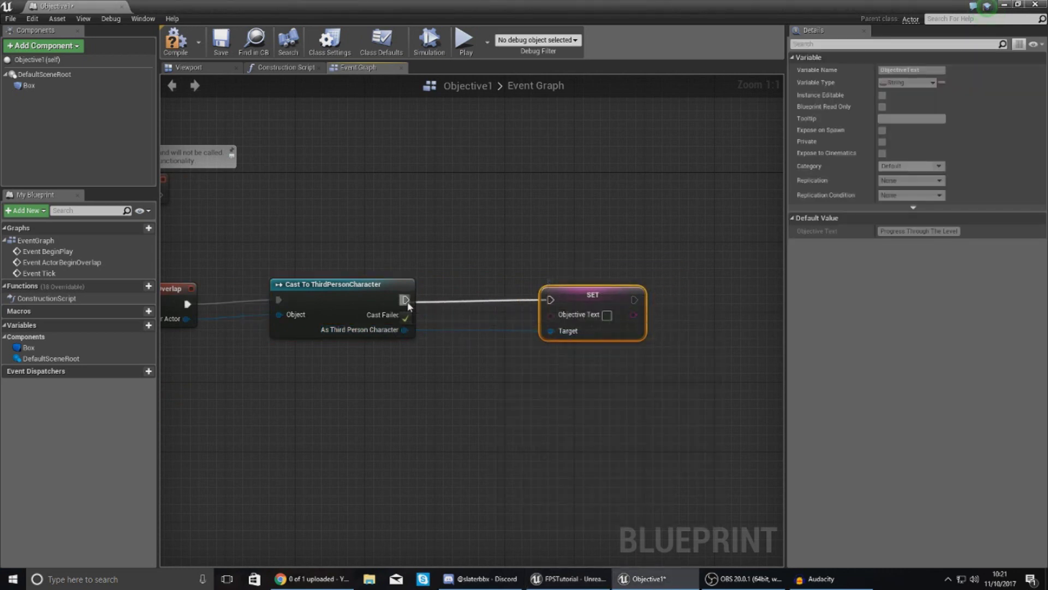
pyautogui.click(452, 235)
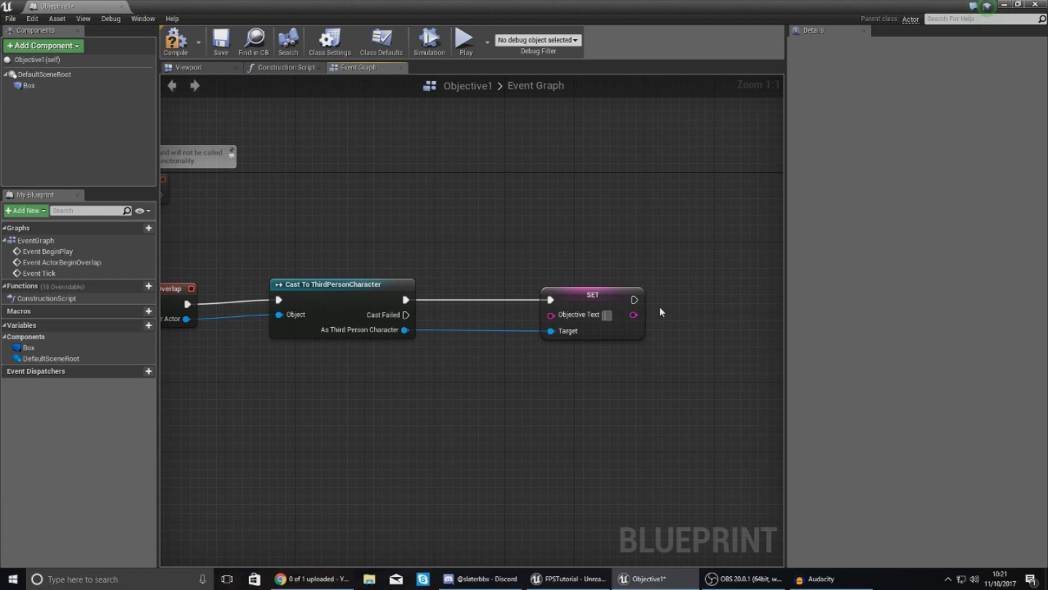
pyautogui.write('Go collect')
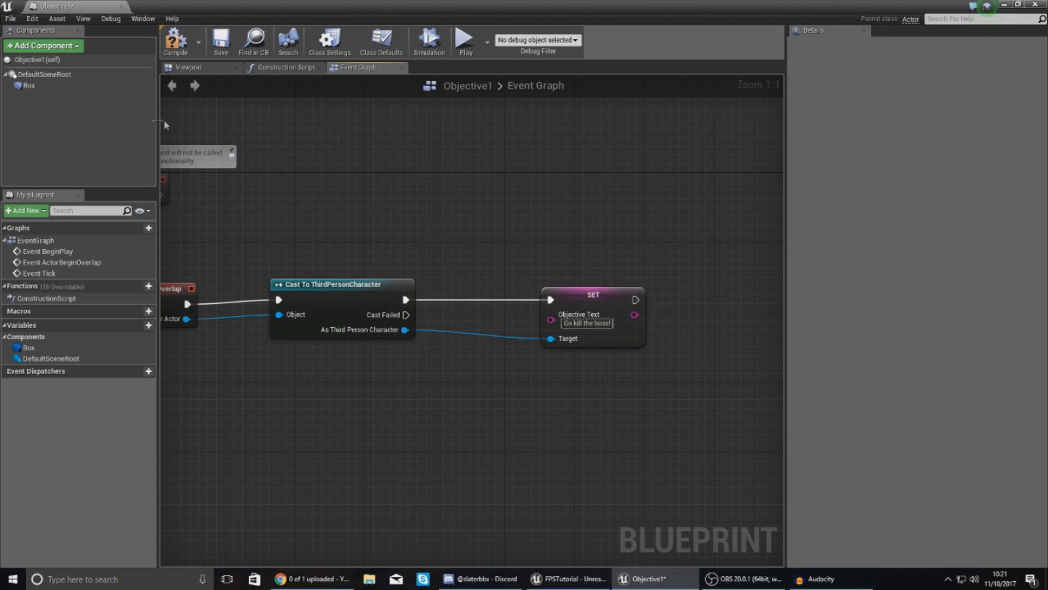
# - Check the Box component's Collision Presets and review the overlap event chain in the Event Graph
pyautogui.click(32, 85)
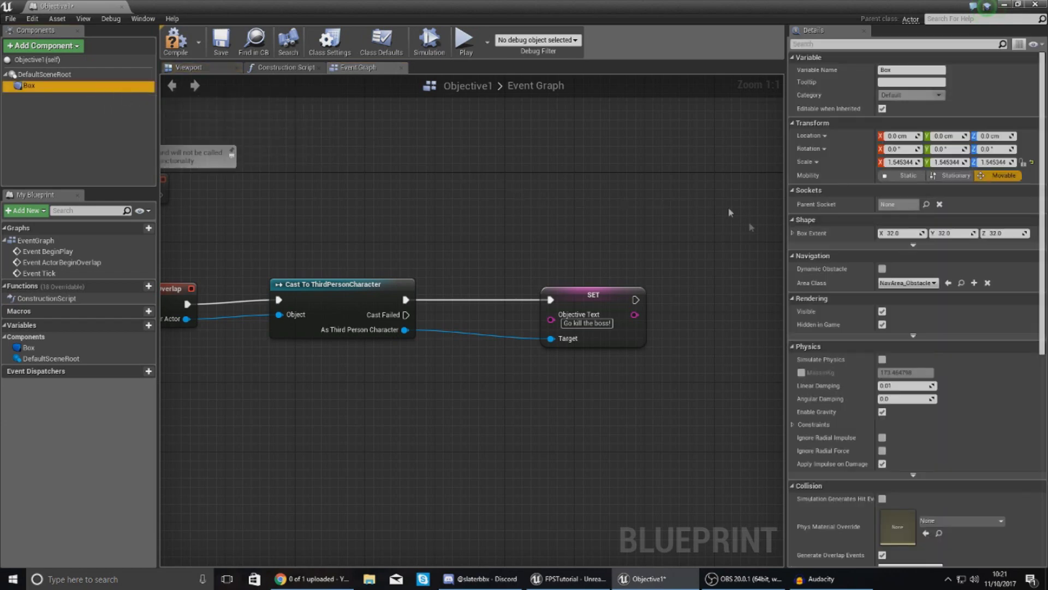
pyautogui.scroll(-10, 895, 273)
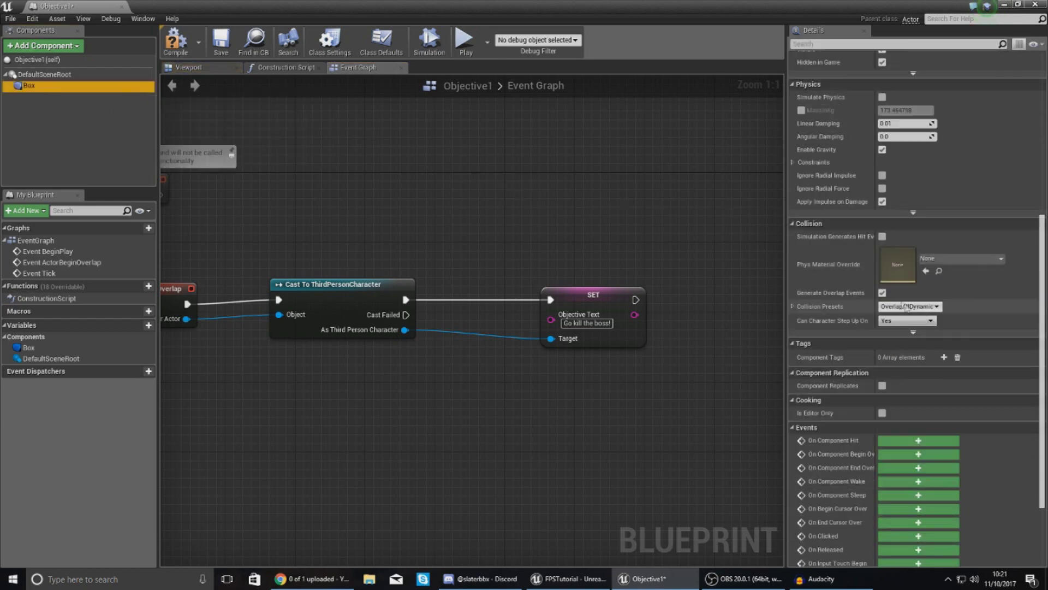
pyautogui.click(902, 308)
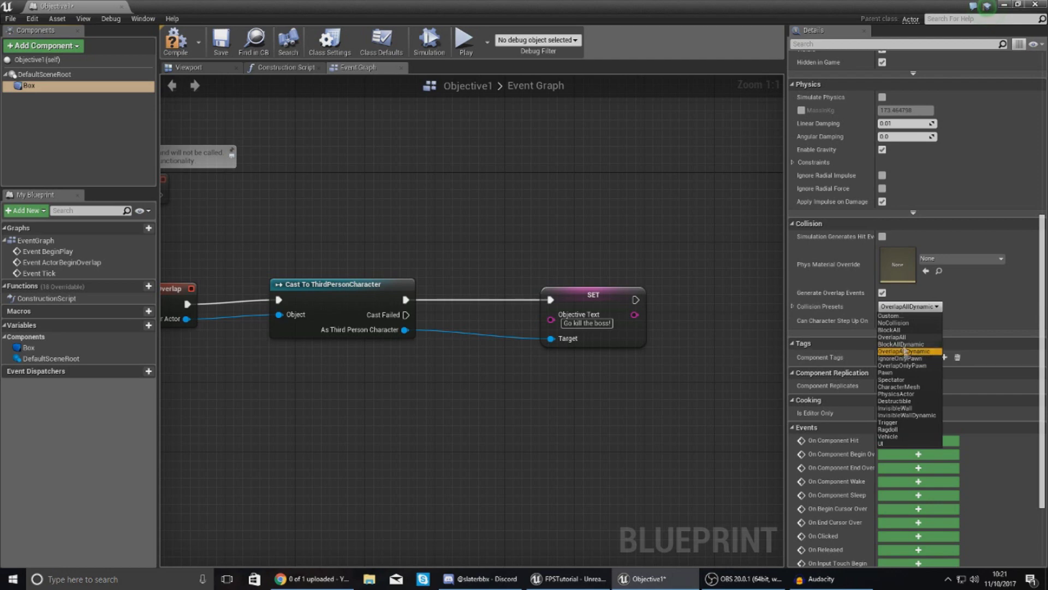
pyautogui.click(565, 261)
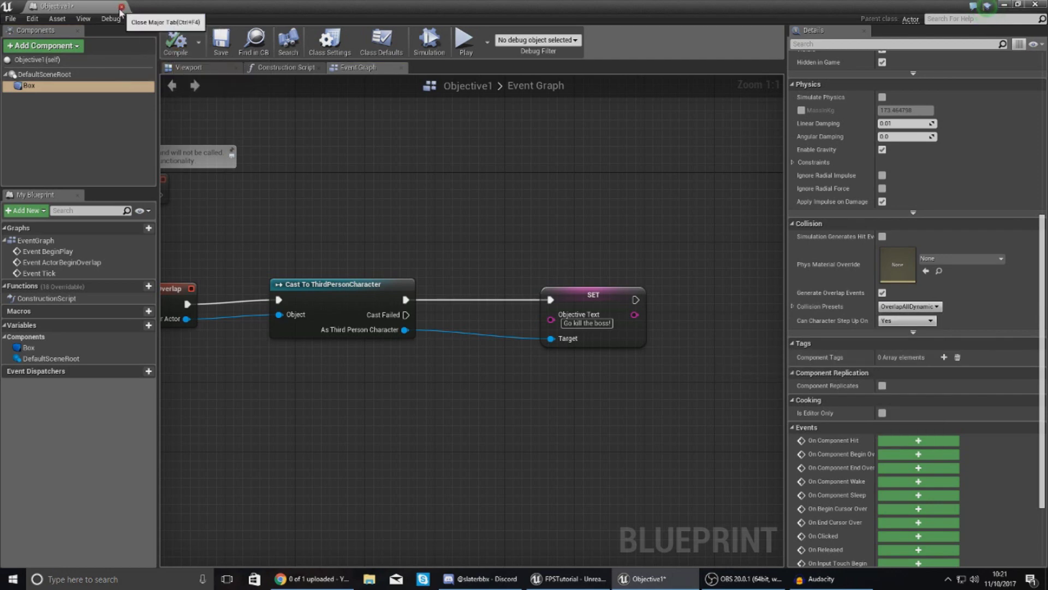
pyautogui.moveTo(213, 209); pyautogui.dragTo(388, 200, button='right')
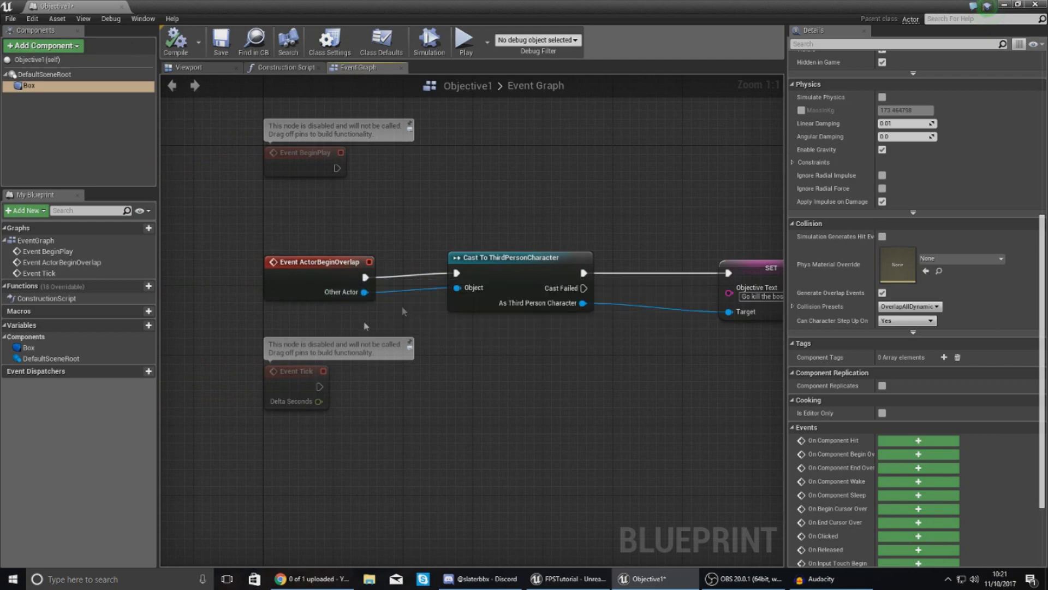
pyautogui.moveTo(485, 280); pyautogui.dragTo(392, 276, button='right')
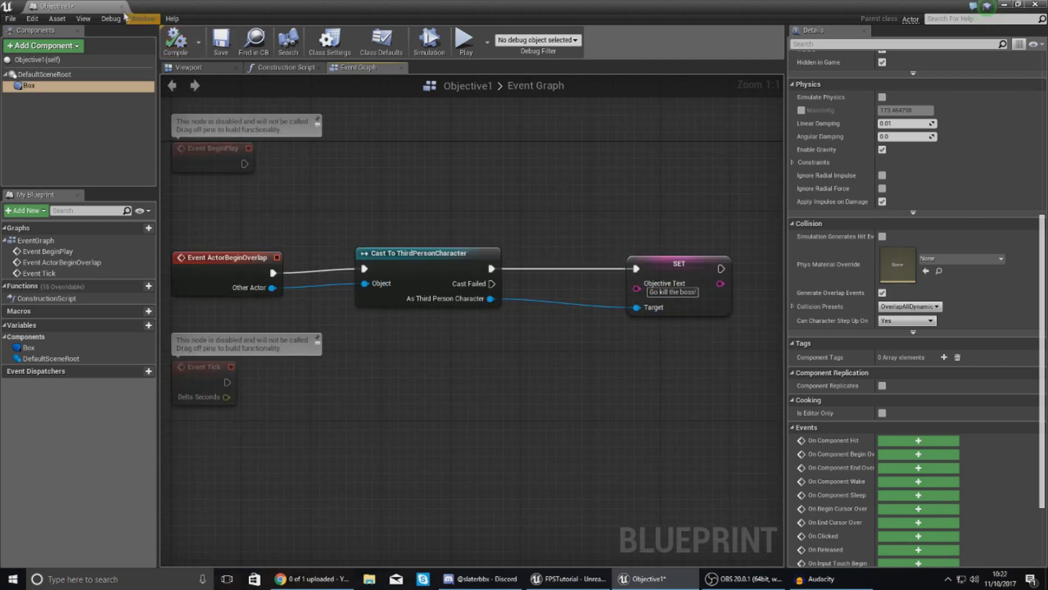
# - Close the Objective1 Blueprint, play the level in the editor, and run the character into the Objective1 trigger to test the objective text
pyautogui.click(121, 7)
pyautogui.click(541, 40)
pyautogui.click(610, 196)
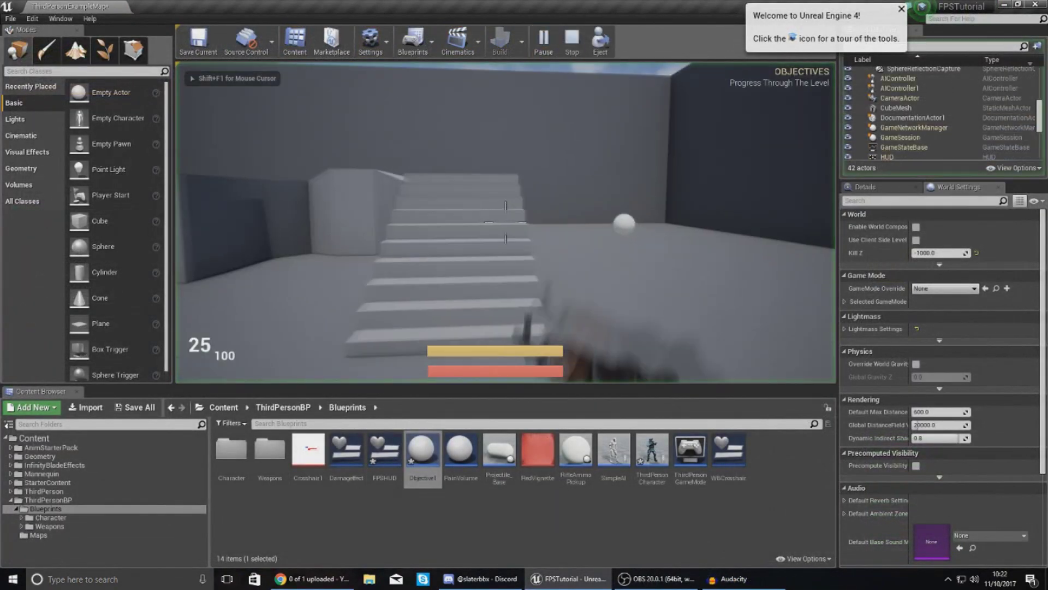
pyautogui.press('w')
pyautogui.press('shift')
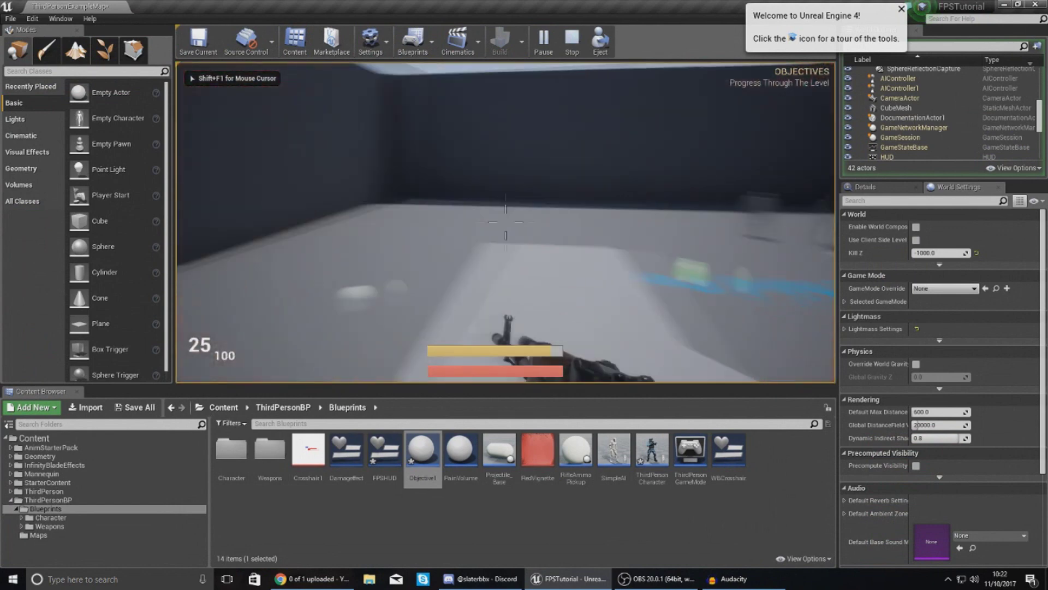
pyautogui.press('w')
pyautogui.press('w')
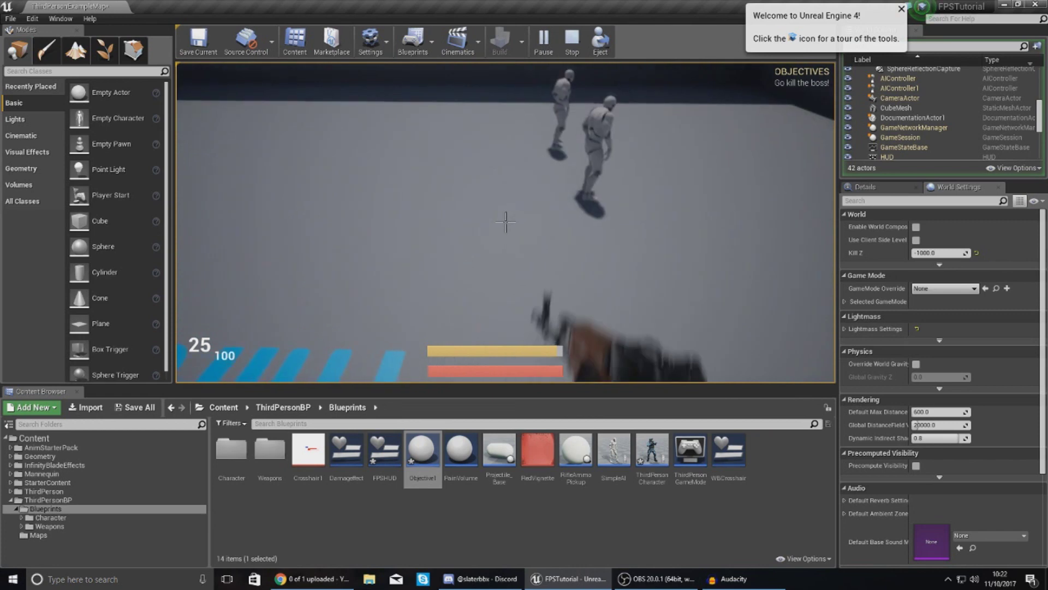
# - Move and jump the character around the level's blocks and ramps to check the HUD objective, and stop the play session
pyautogui.press('w')
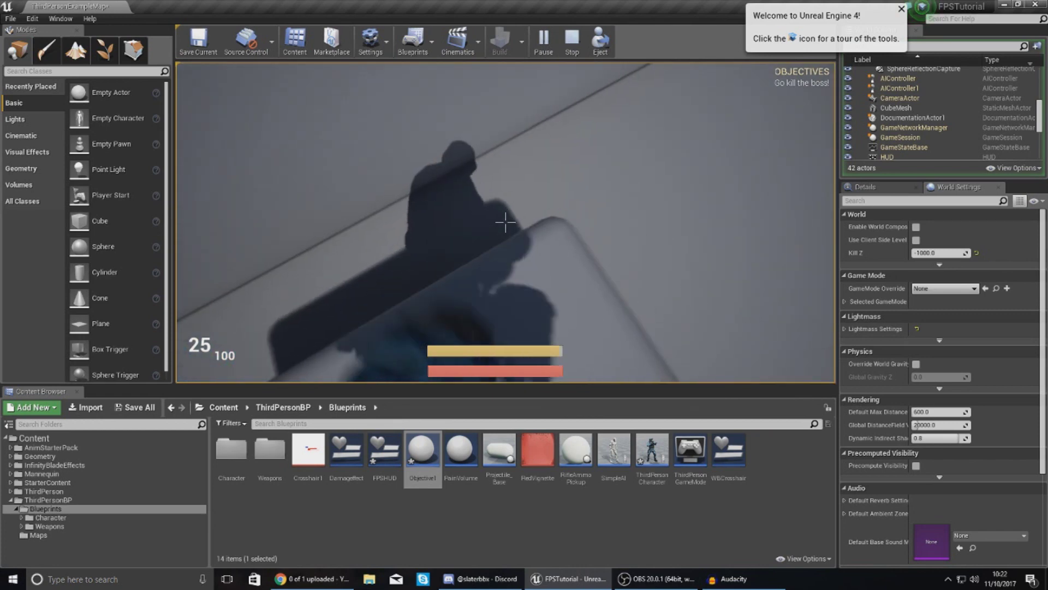
pyautogui.press('w')
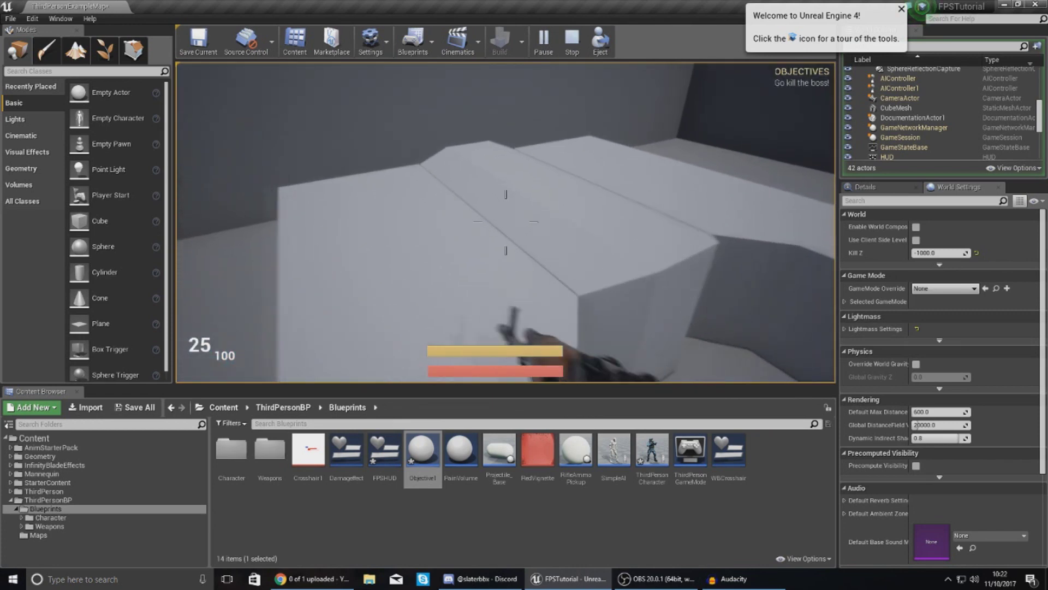
pyautogui.press('w')
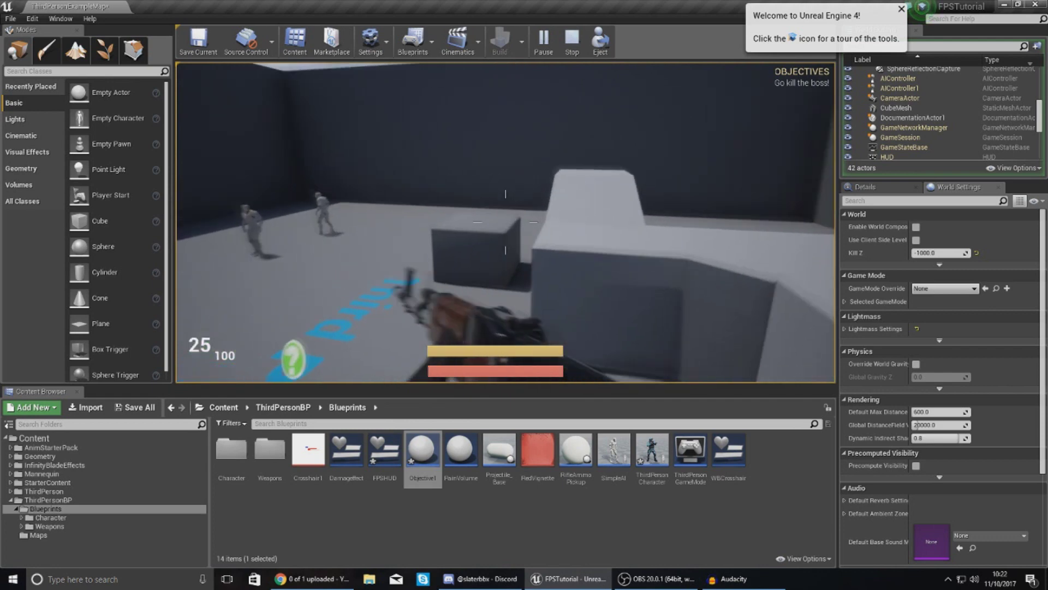
pyautogui.press('w')
pyautogui.press('space')
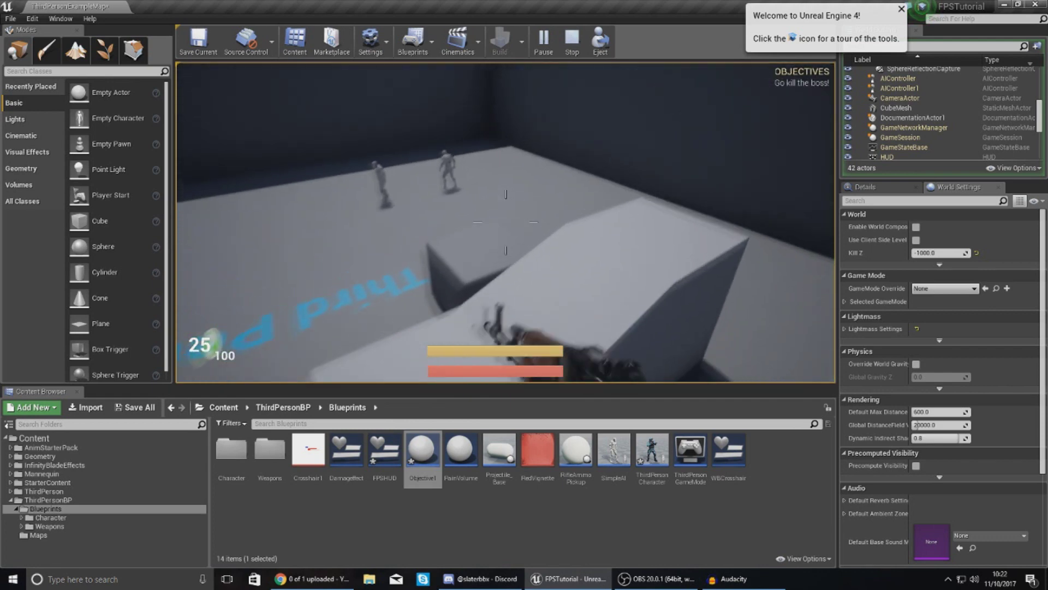
pyautogui.press('w')
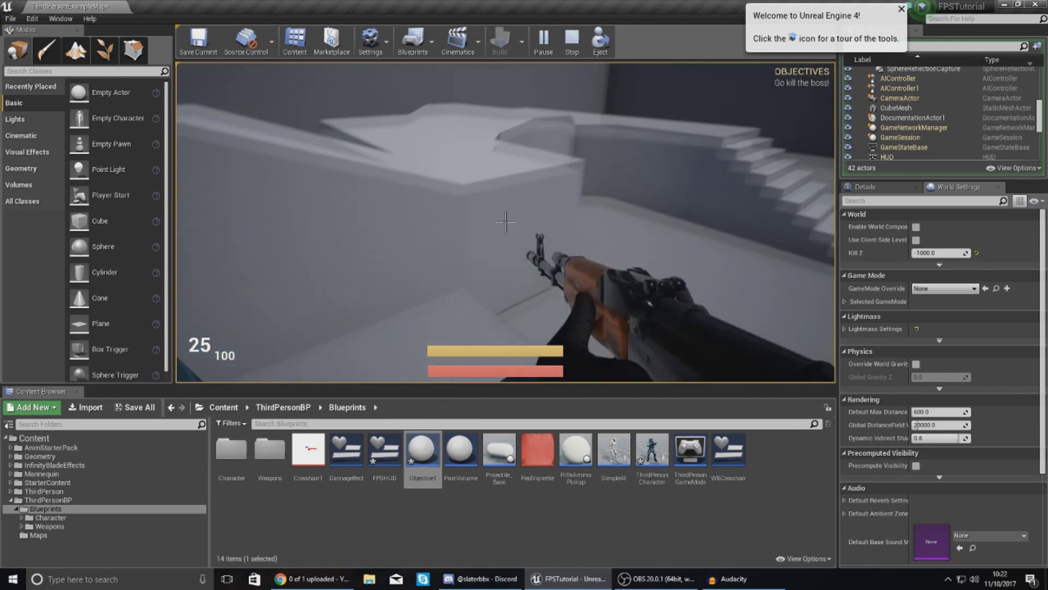
pyautogui.press('w')
pyautogui.press('space')
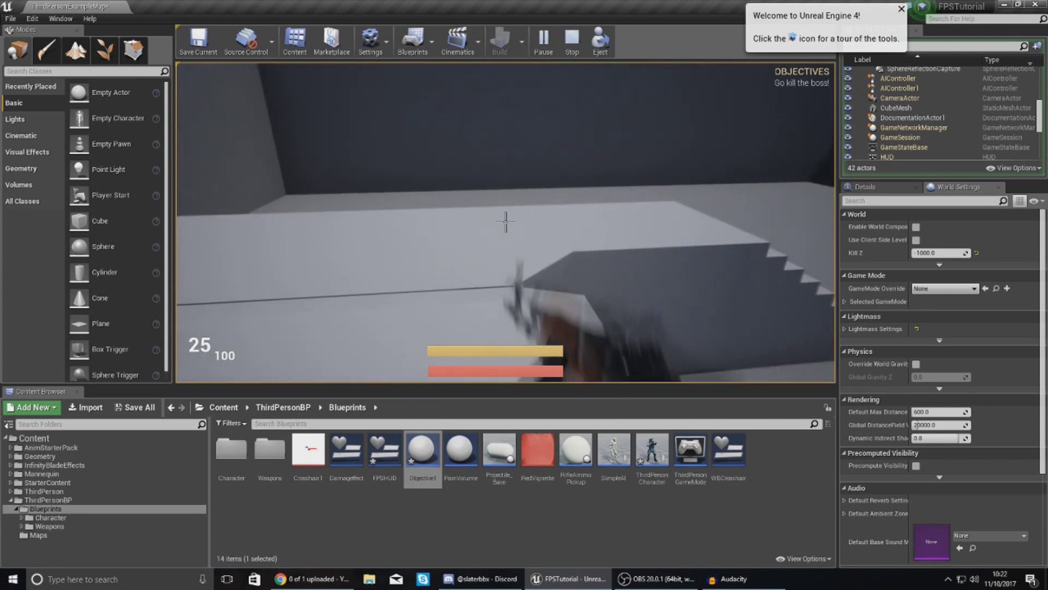
pyautogui.press('w')
pyautogui.press('space')
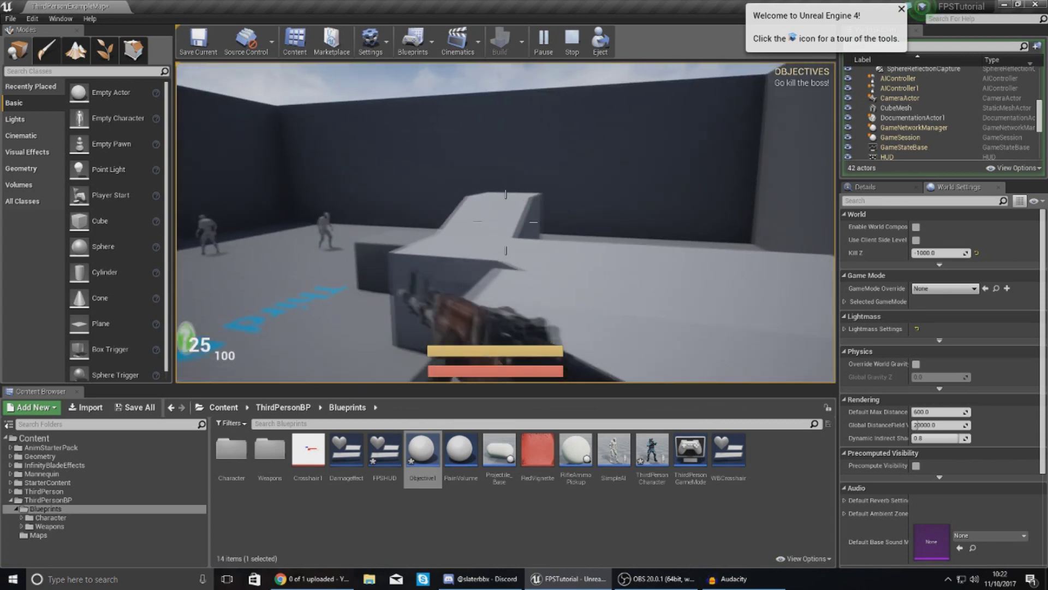
pyautogui.press('w')
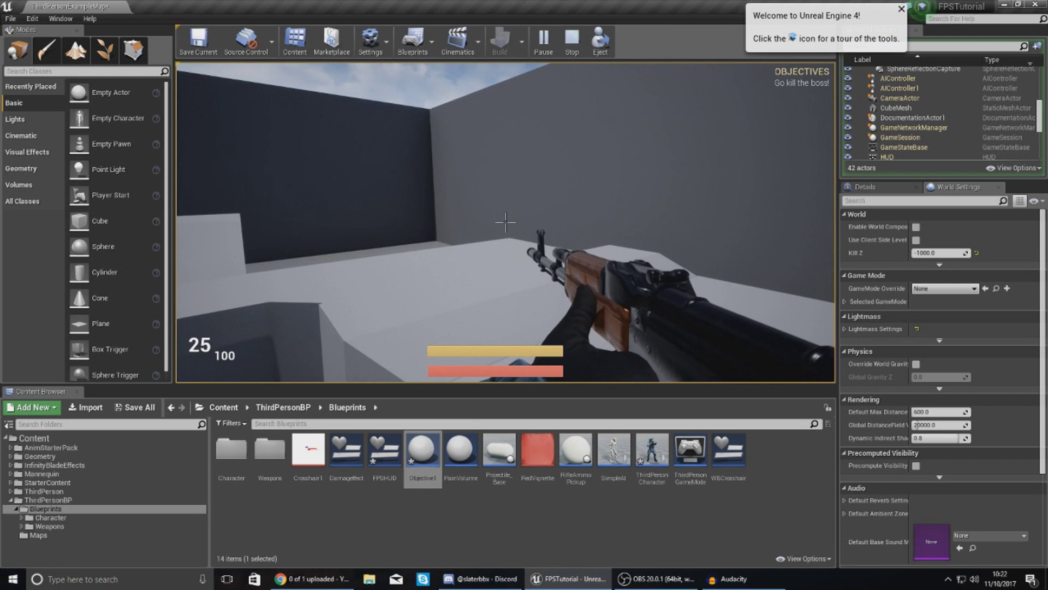
pyautogui.press('Escape')
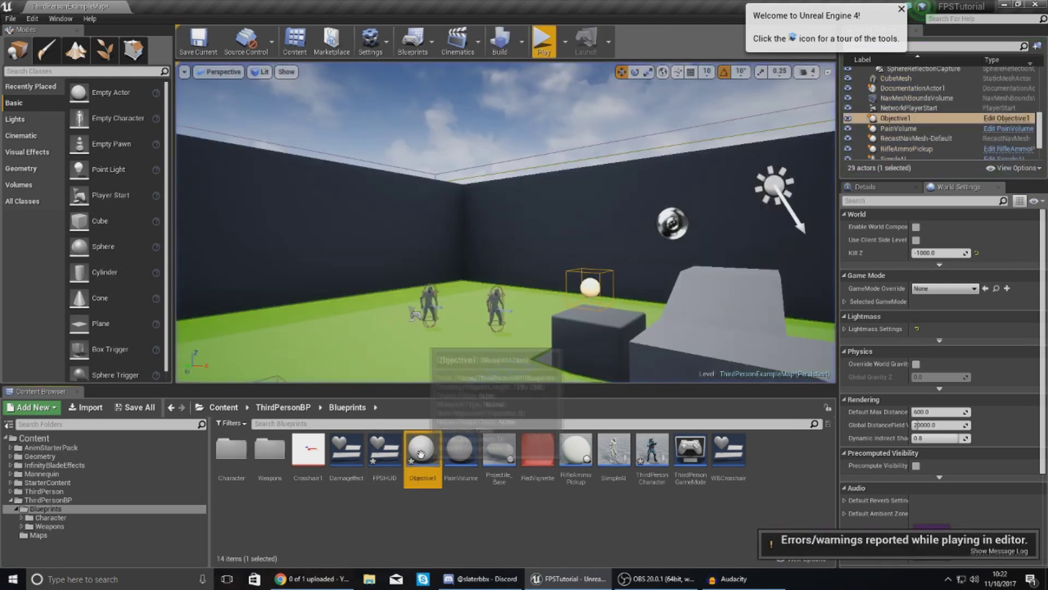
# - Duplicate the Objective1 Blueprint as Objective2 and open the copy
pyautogui.rightClick(420, 454)
pyautogui.click(453, 298)
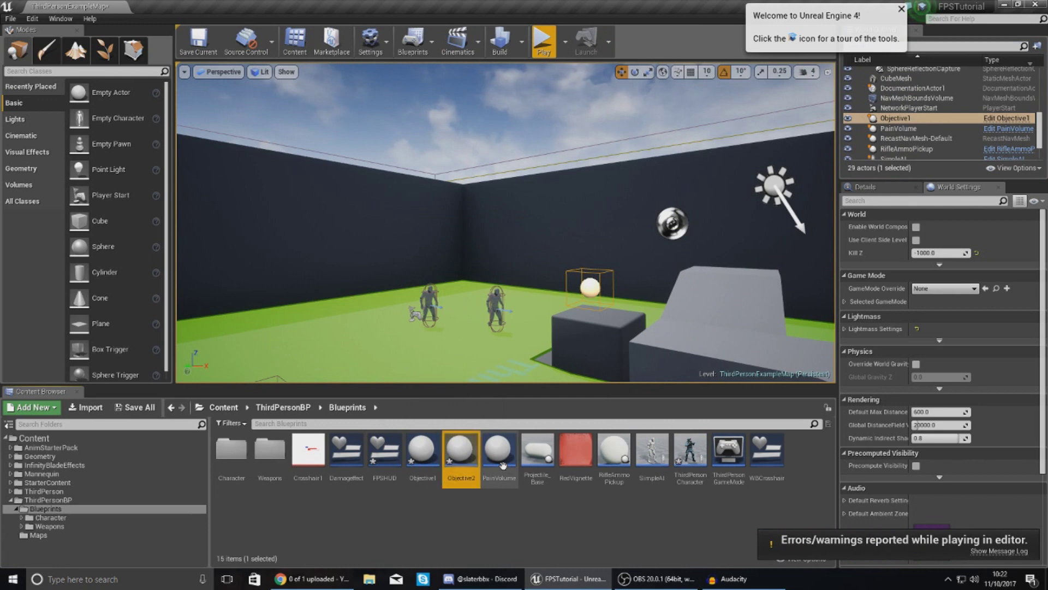
pyautogui.doubleClick(460, 450)
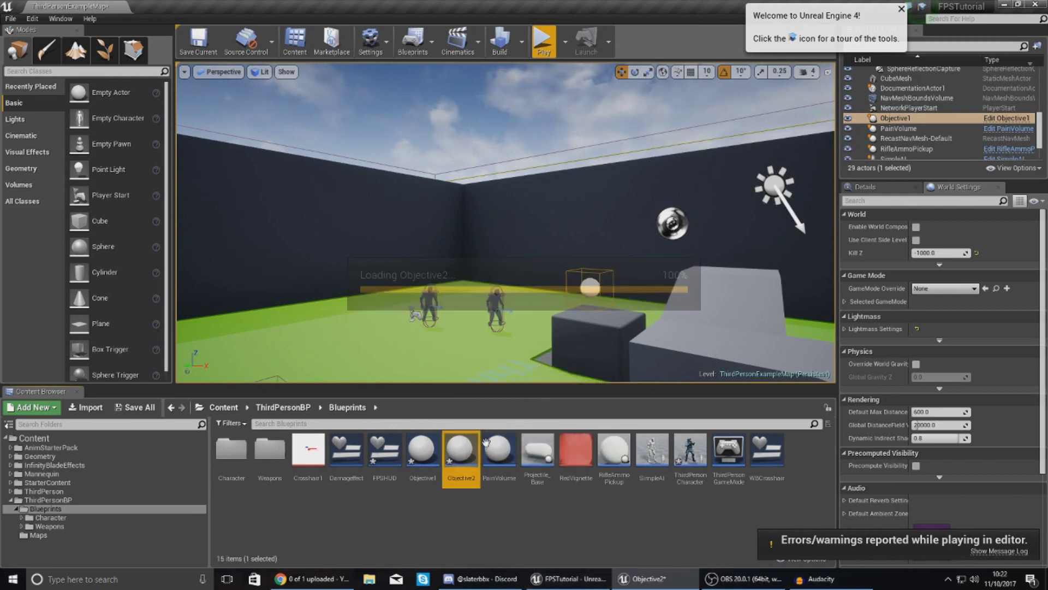
# - Set Objective2's Objective Text to "Go kill Saddam", compile the Blueprint, and place an Objective2 in the level beside the grey block
pyautogui.moveTo(584, 362); pyautogui.dragTo(384, 335, button='right')
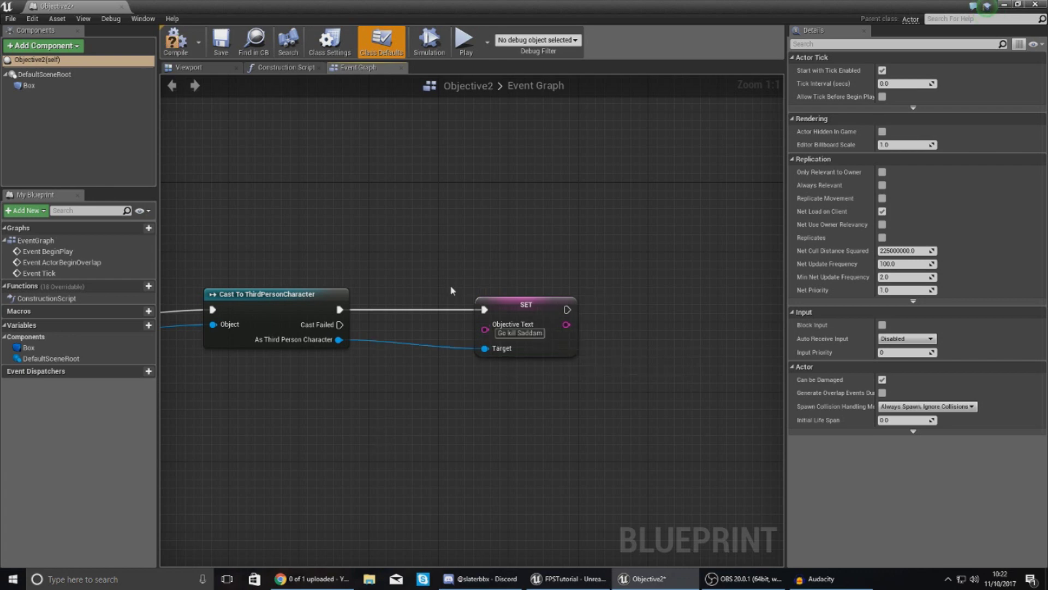
pyautogui.click(196, 57)
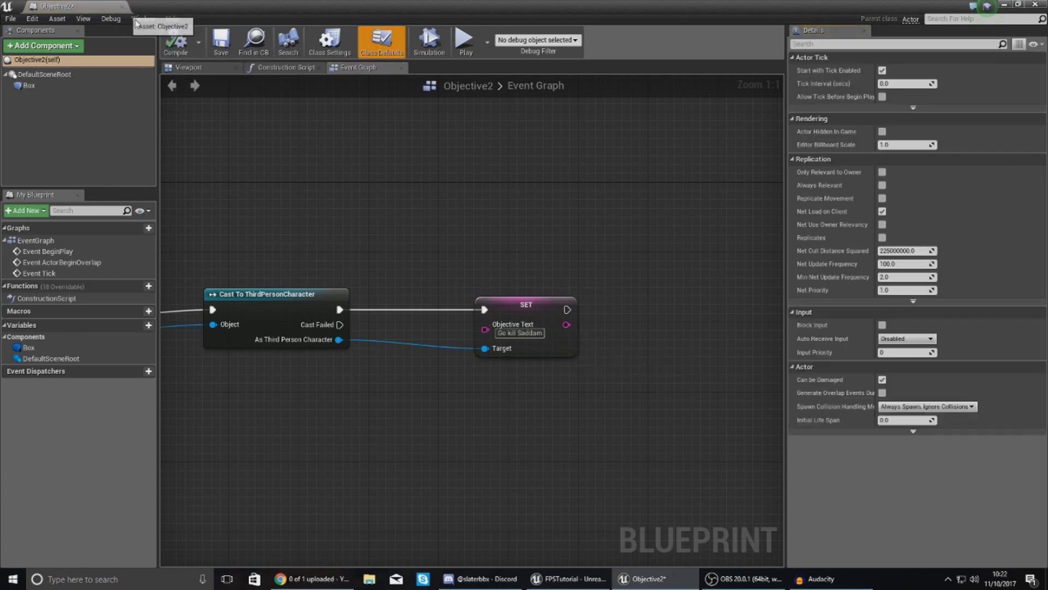
pyautogui.click(122, 7)
pyautogui.moveTo(470, 481); pyautogui.dragTo(539, 304)
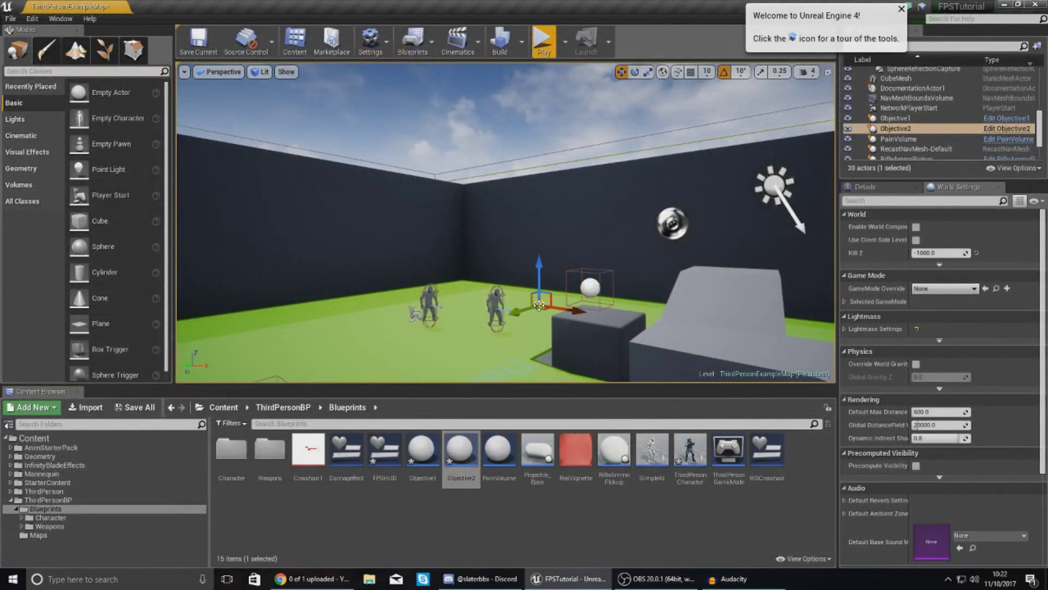
# - Play-test the level by running the character through the Objective2 trigger and on to Objective1, and stop the session
pyautogui.click(536, 46)
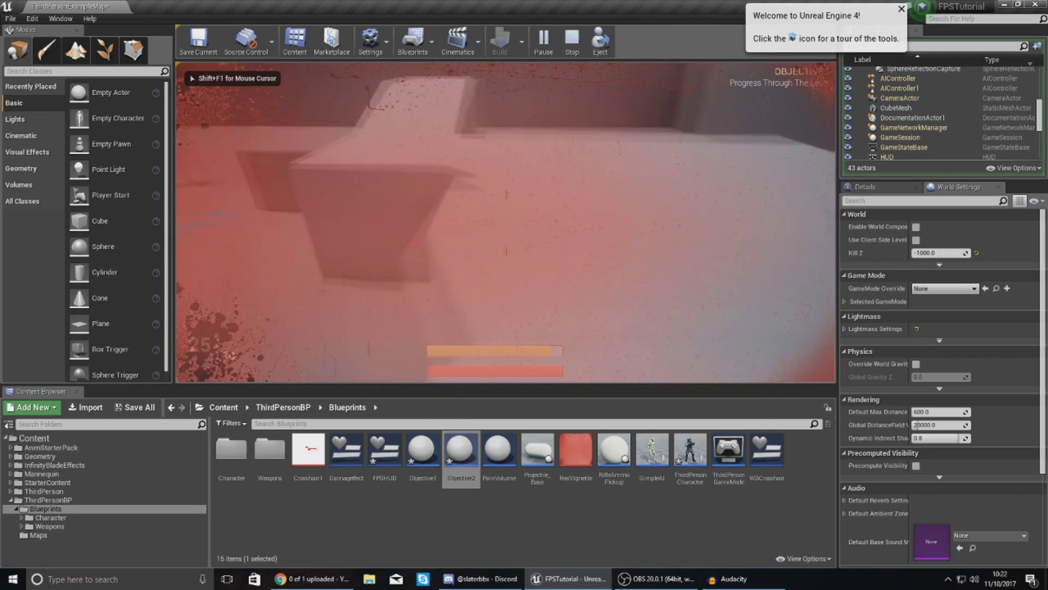
pyautogui.press('w')
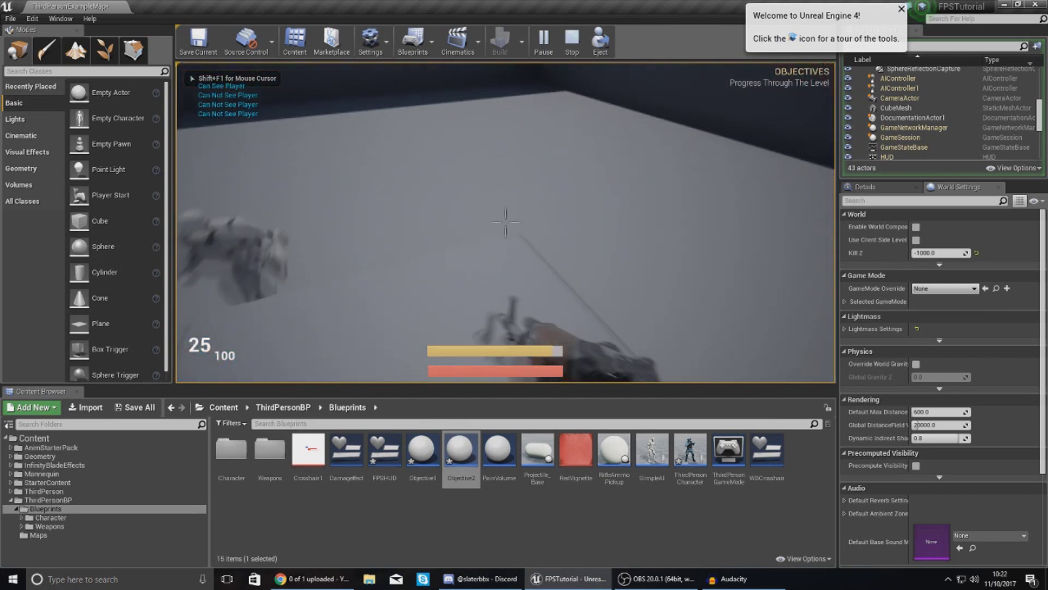
pyautogui.press('w')
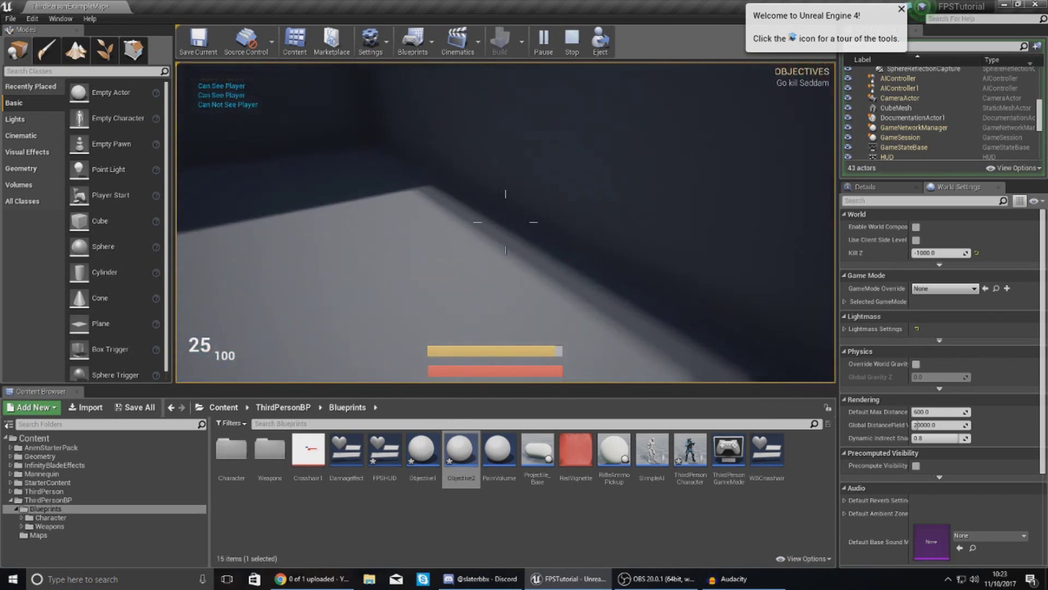
pyautogui.press('w')
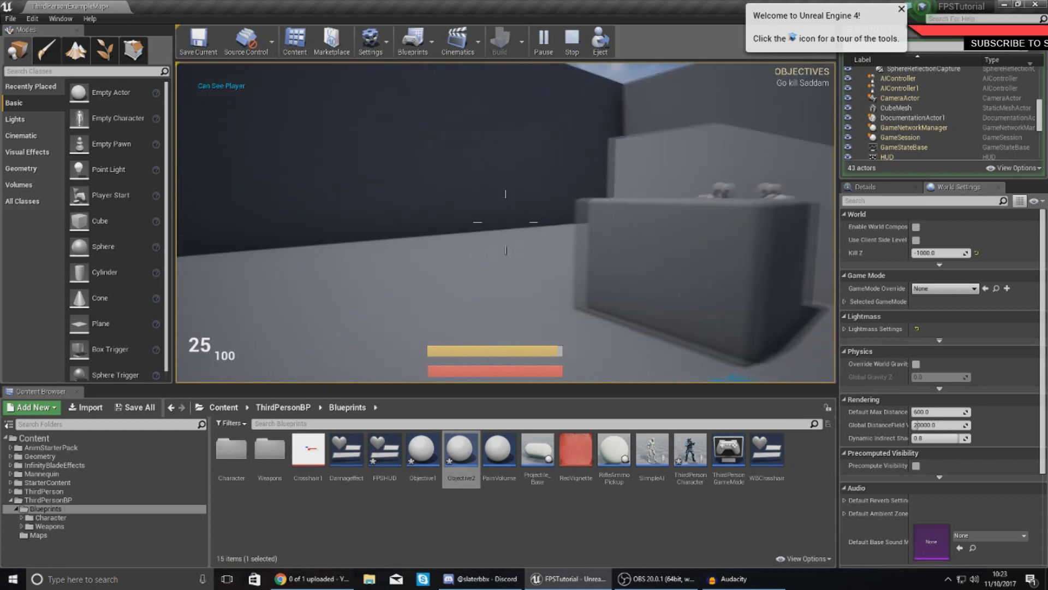
pyautogui.press('w')
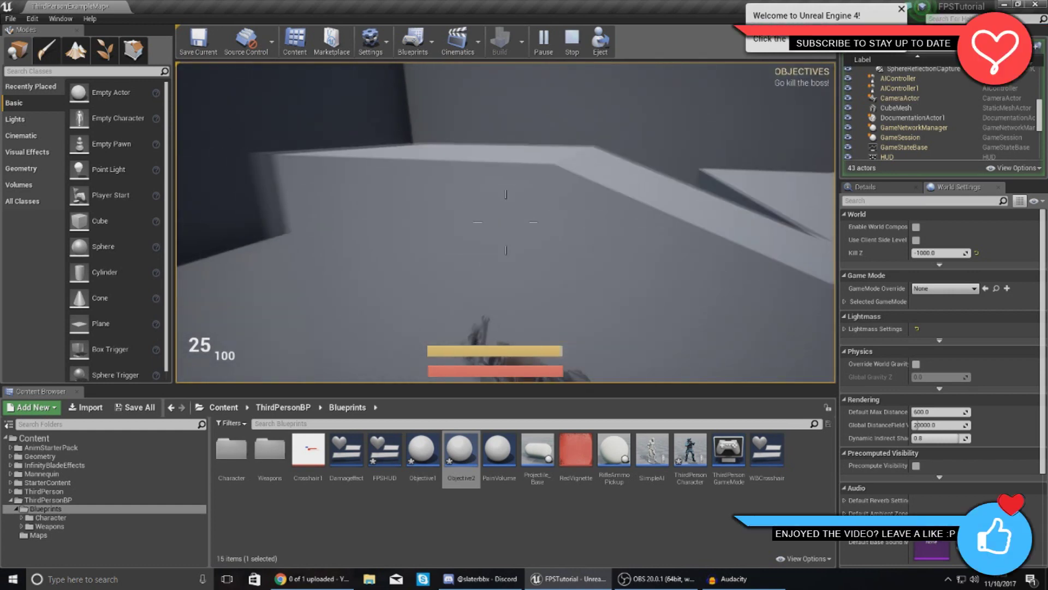
pyautogui.press('Escape')
# - View both placed objectives in the level and select the Objective2 actor on the floor
pyautogui.moveTo(505, 222); pyautogui.dragTo(506, 262, button='right')
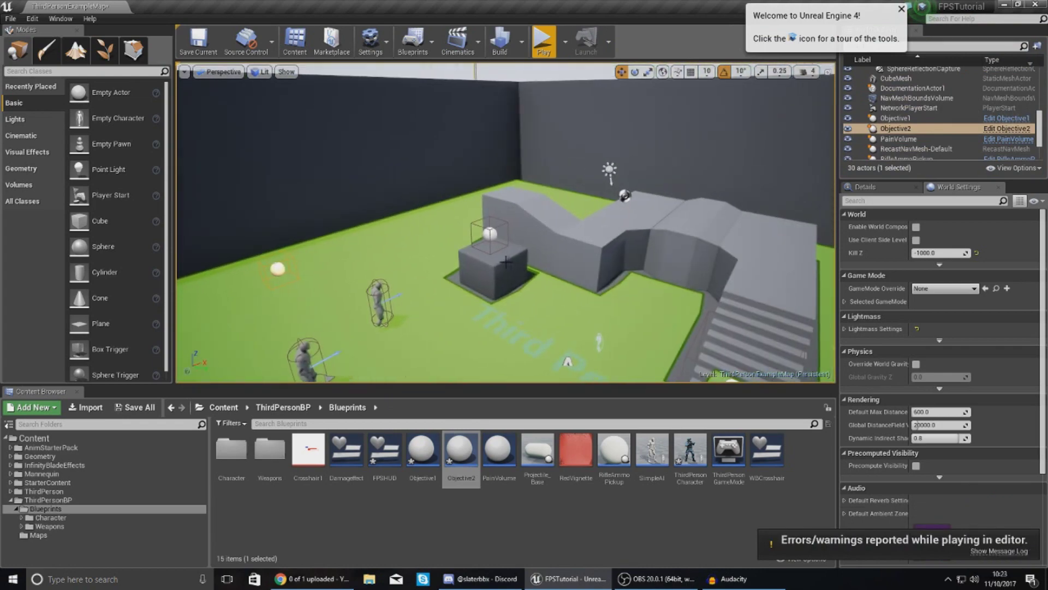
pyautogui.click(276, 267)
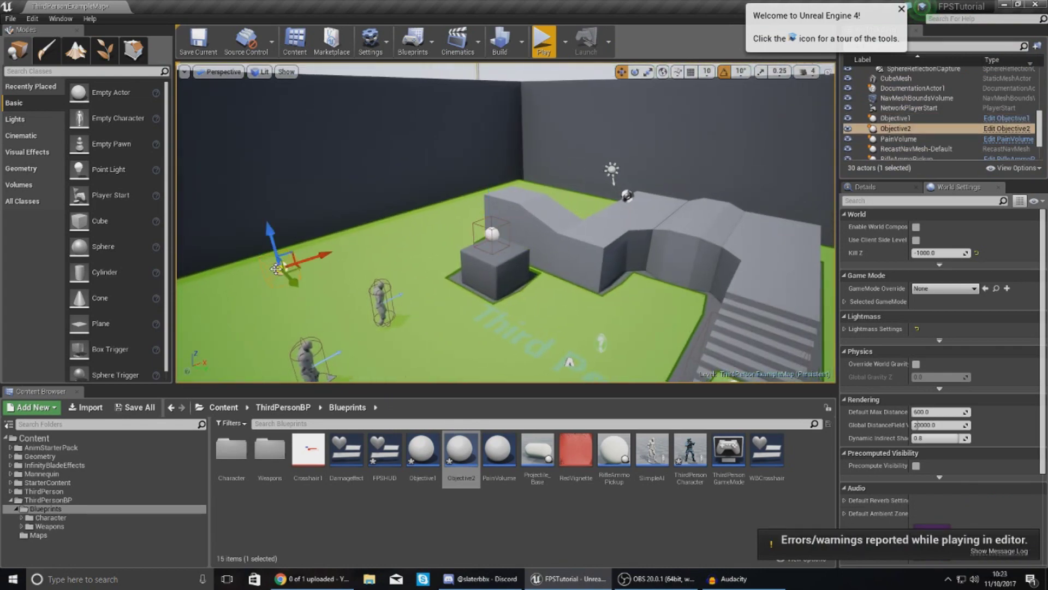